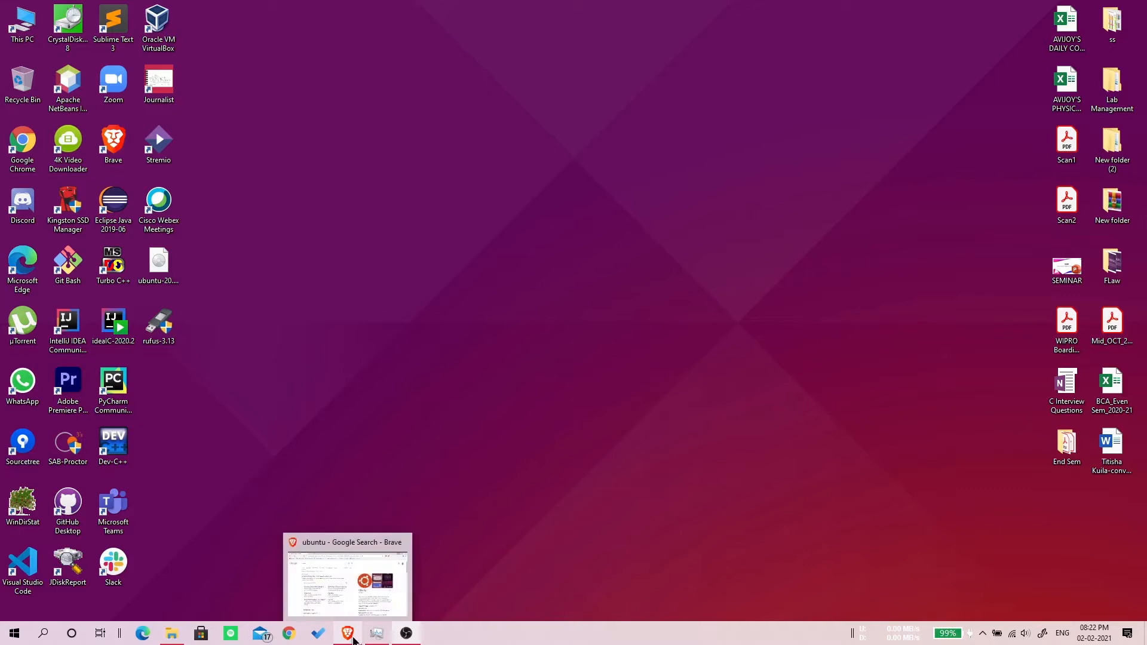
Step: Switch to the Brave browser and open the official Ubuntu website from the "ubuntu" search results
click(544, 514)
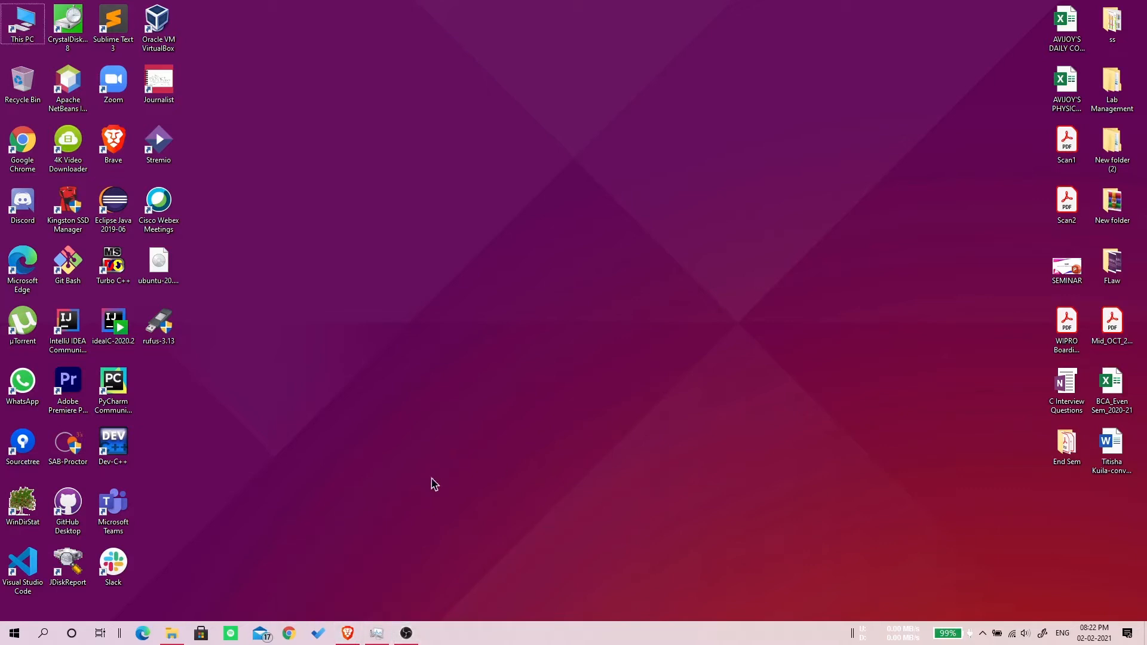
click(348, 632)
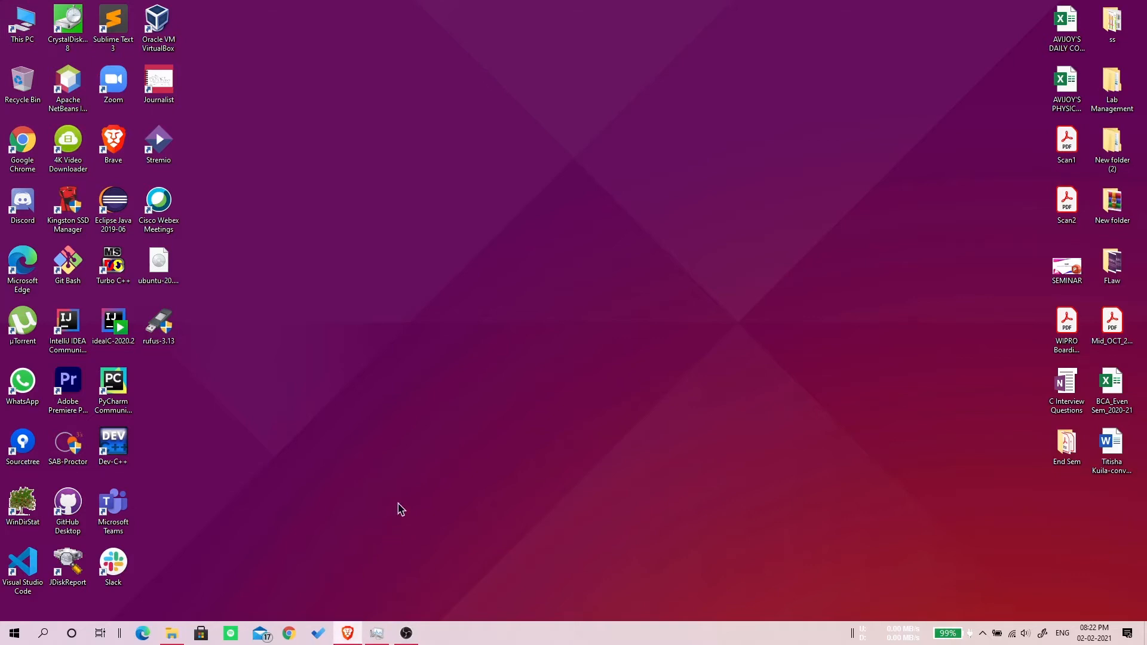
drag(327, 250, 670, 2)
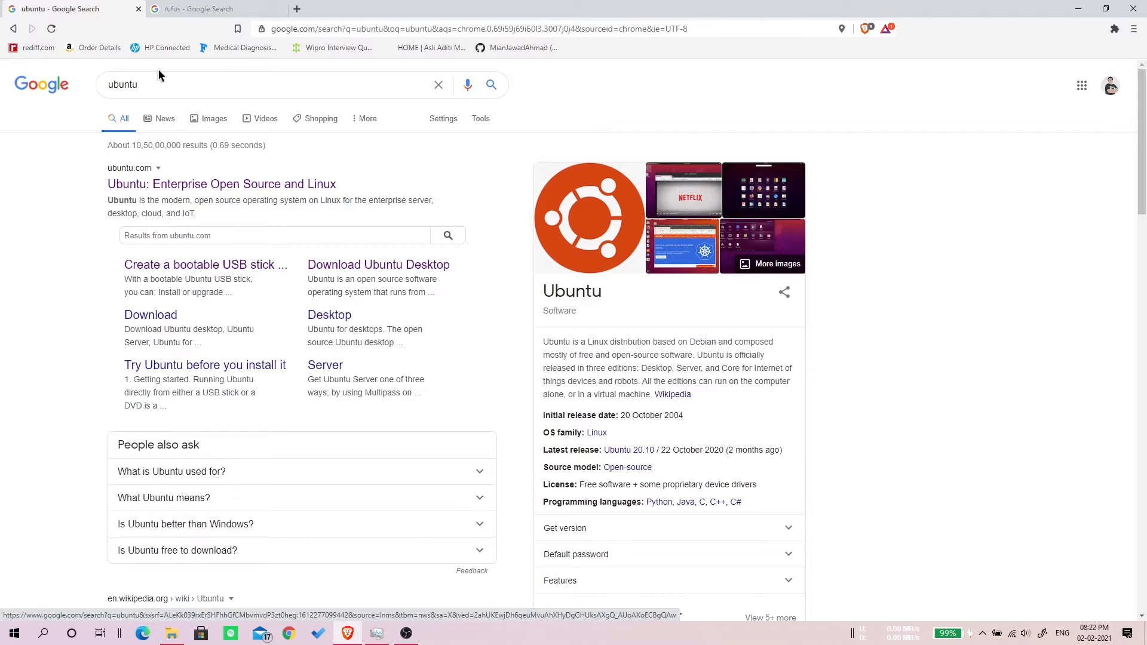
click(166, 190)
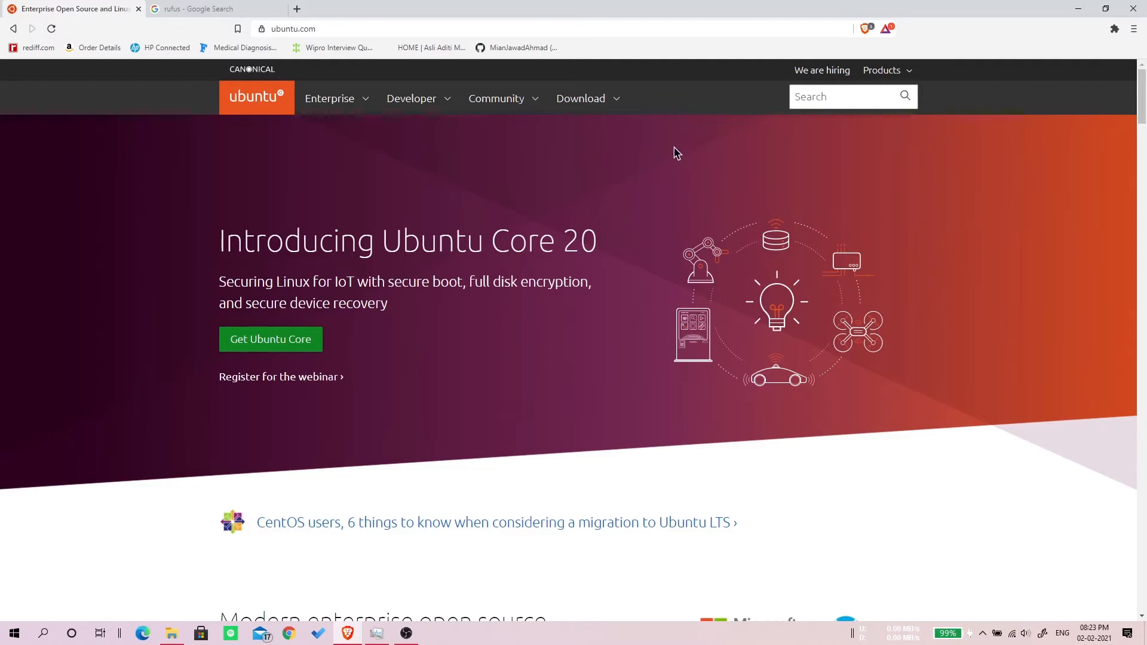
Step: Open the Ubuntu Desktop download page, request the Ubuntu 20.04.1 LTS download, and look over the thank-you page
click(583, 102)
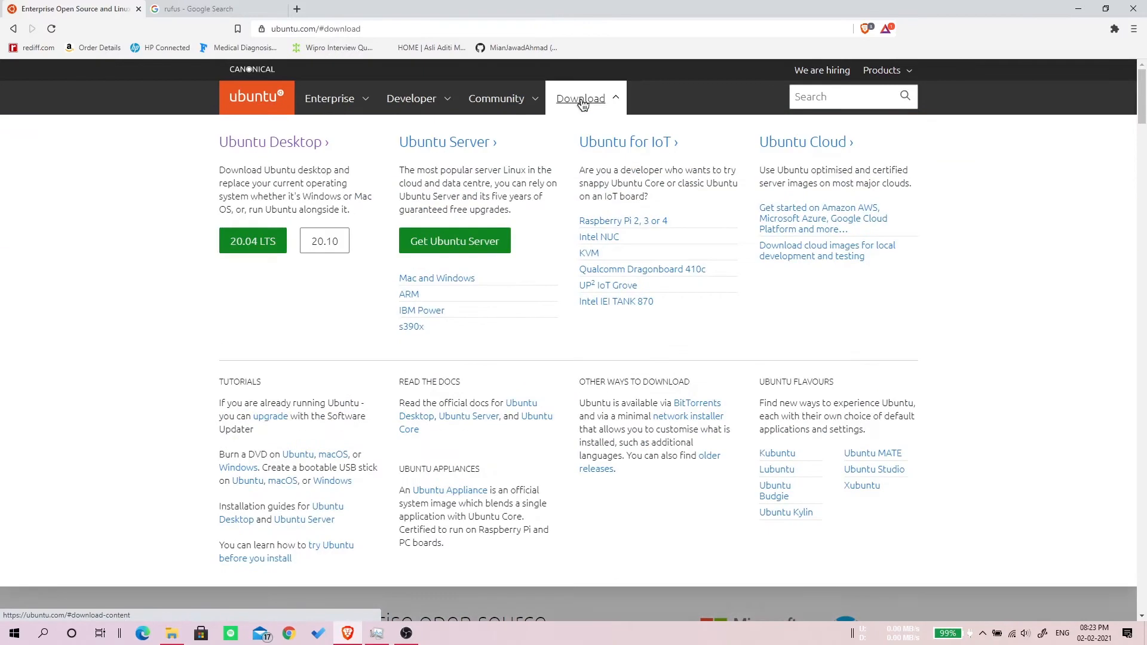
click(306, 148)
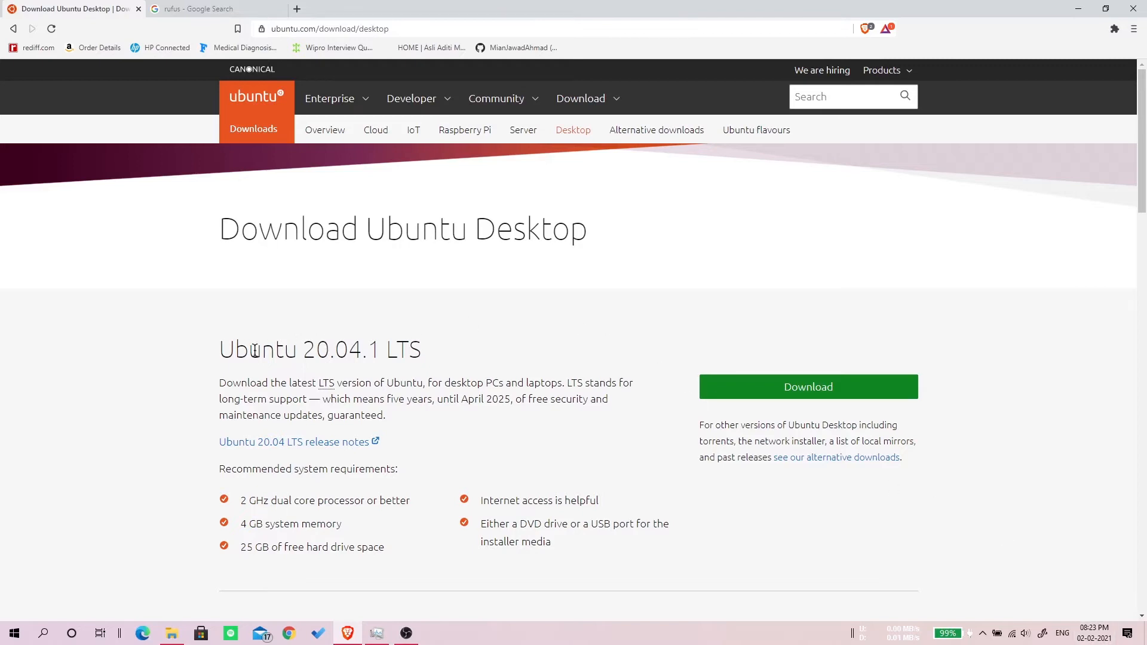
drag(222, 356, 458, 352)
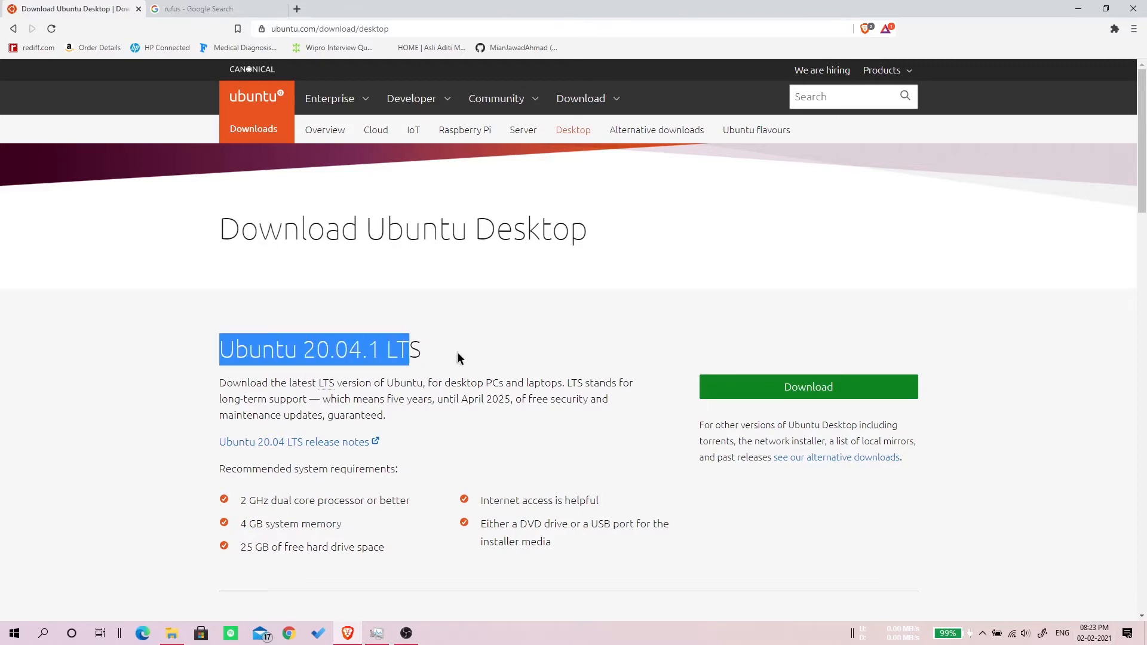
click(499, 322)
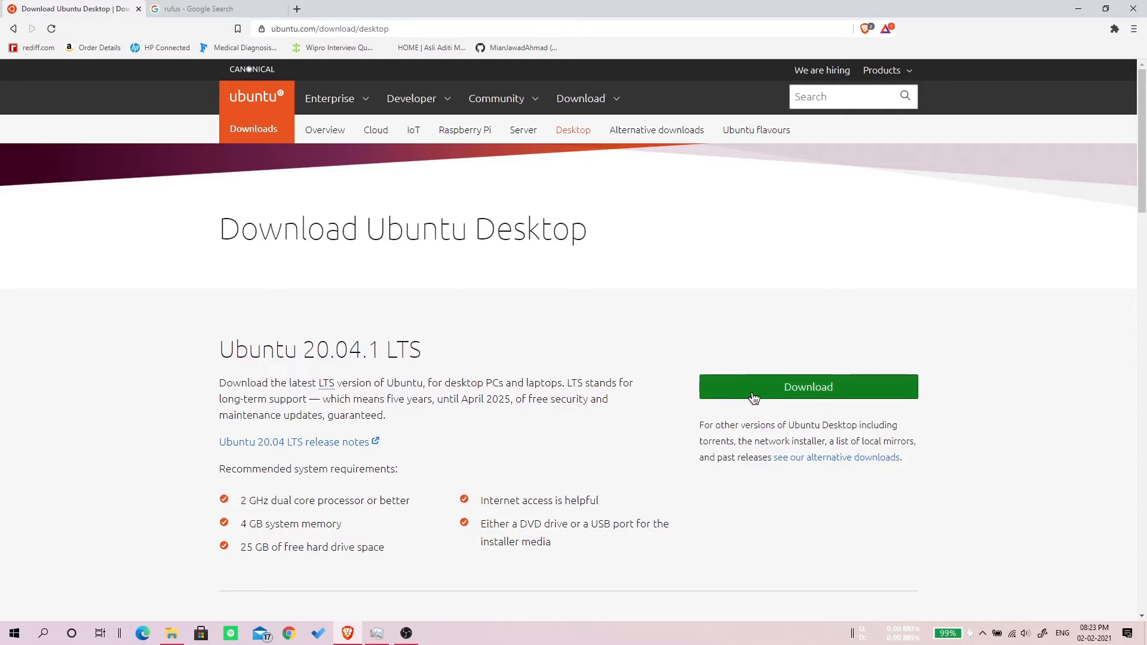
click(788, 388)
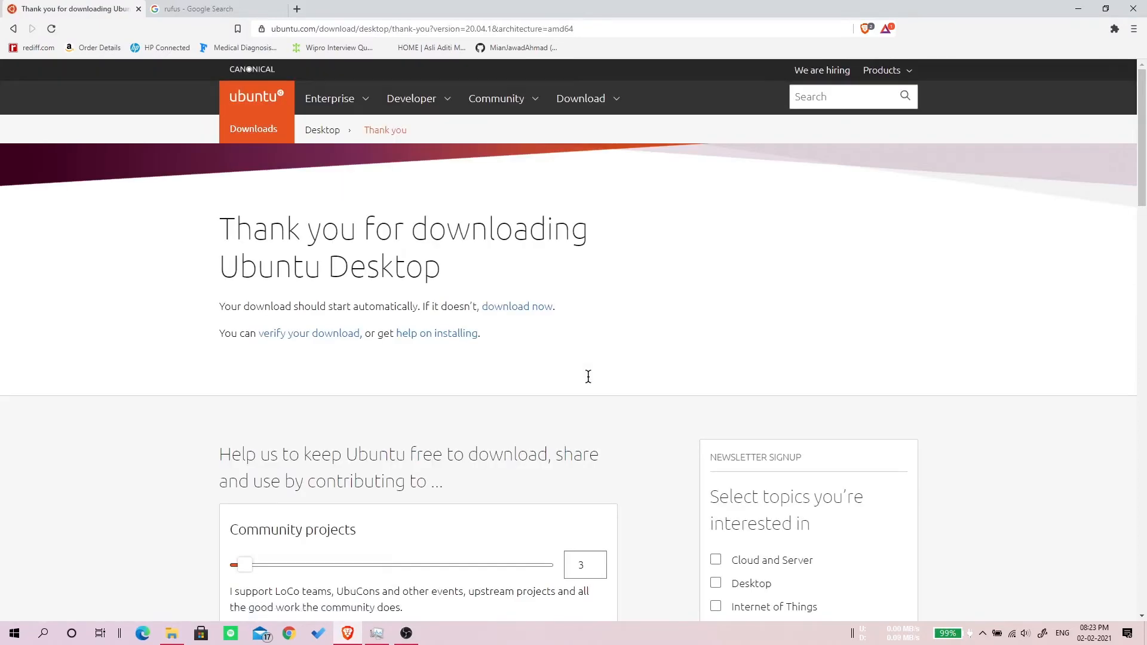
scroll(661, 420, down, 8)
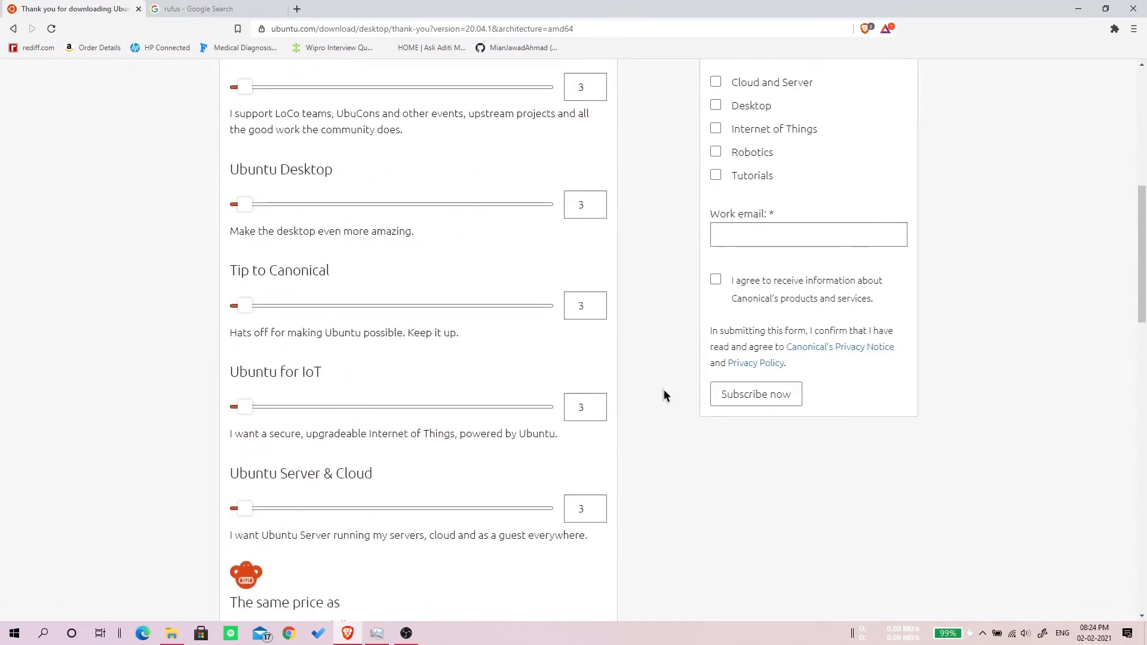
scroll(663, 425, down, 6)
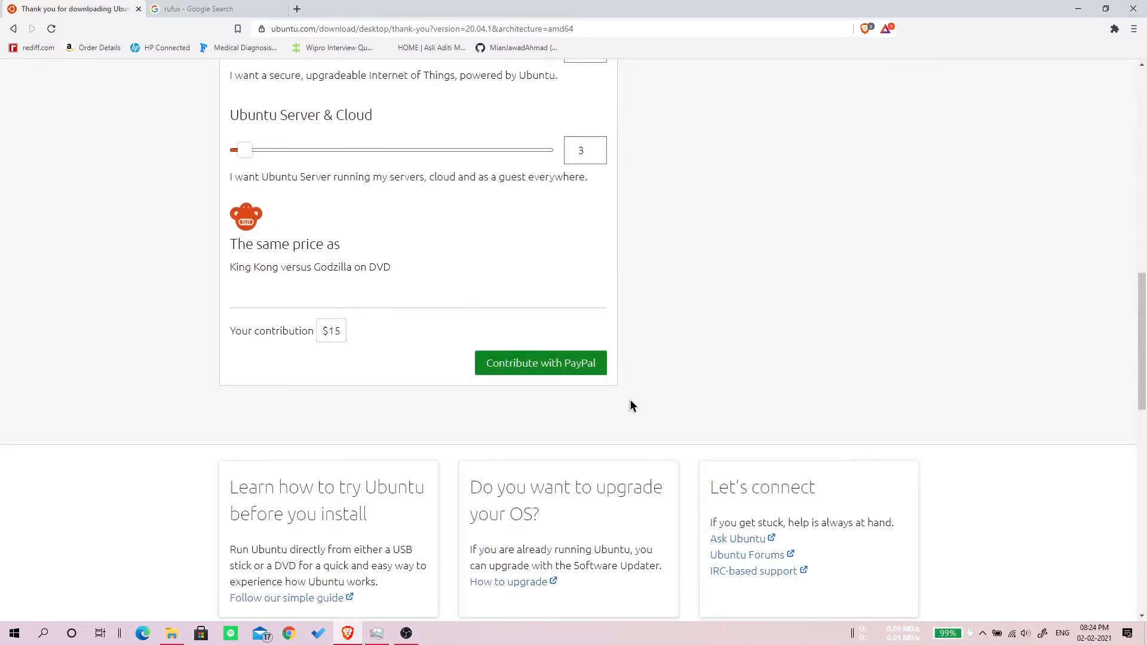
scroll(634, 399, up, 14)
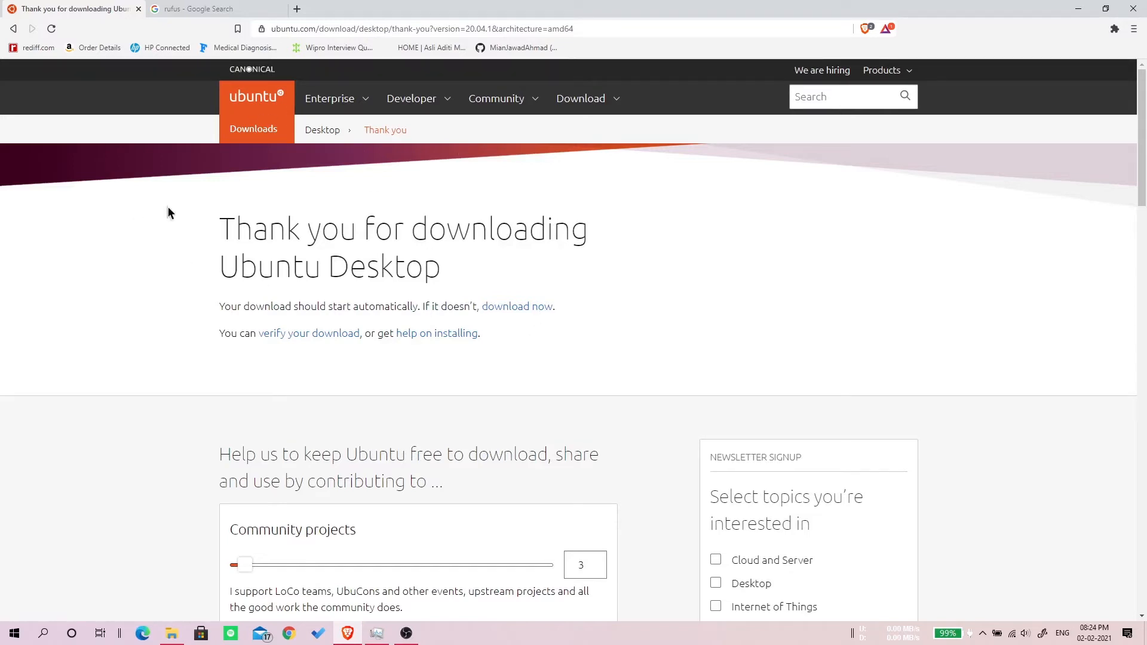
Step: Open the official Rufus website from the "rufus" search results and try to download Rufus 3.13
click(179, 7)
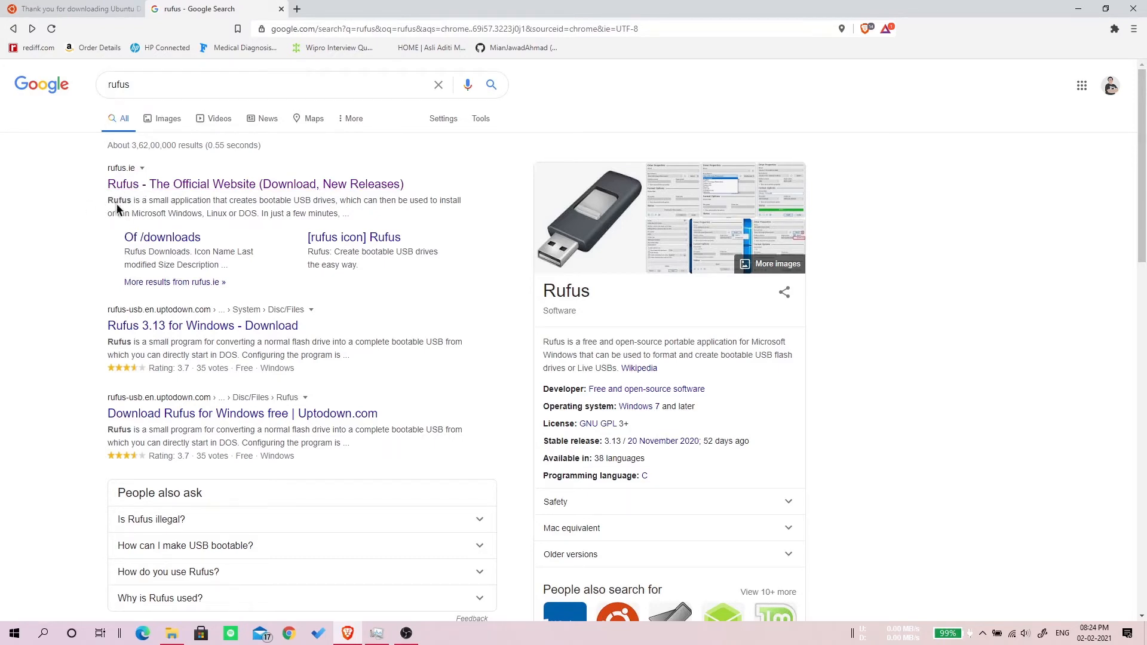
click(143, 189)
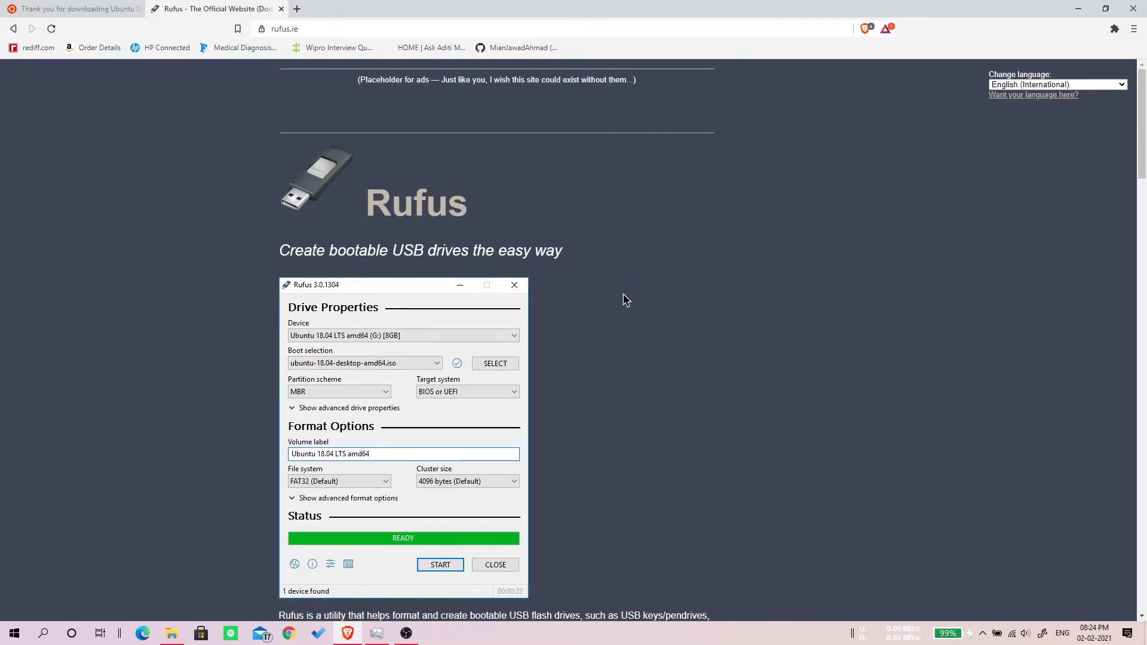
scroll(627, 300, down, 3)
scroll(627, 300, down, 7)
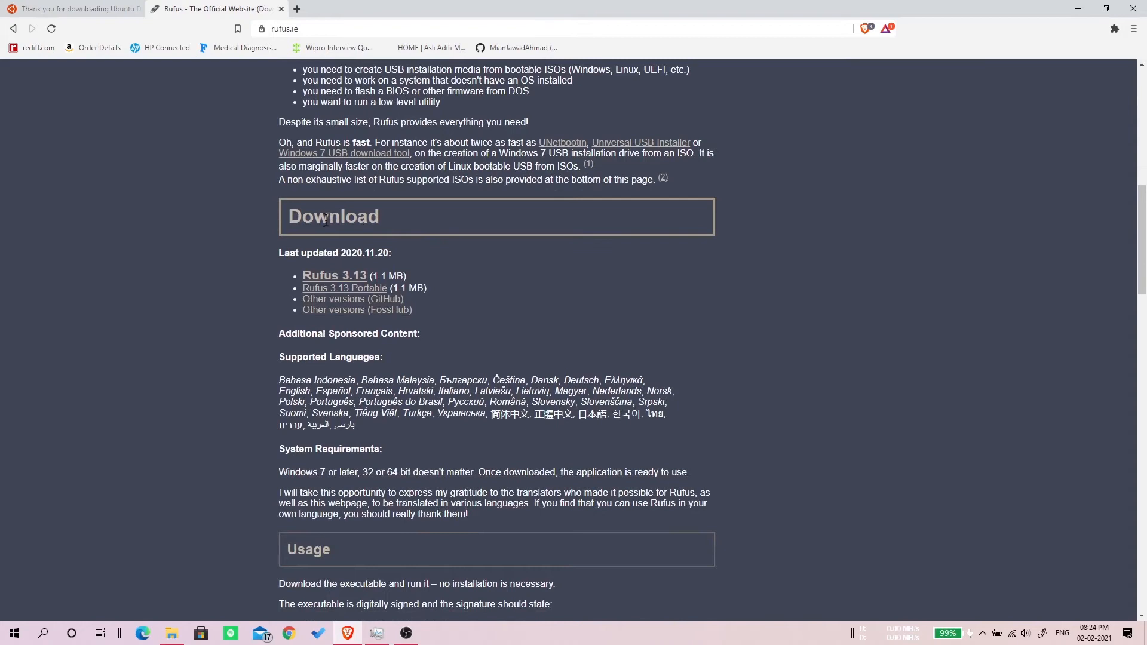
click(345, 278)
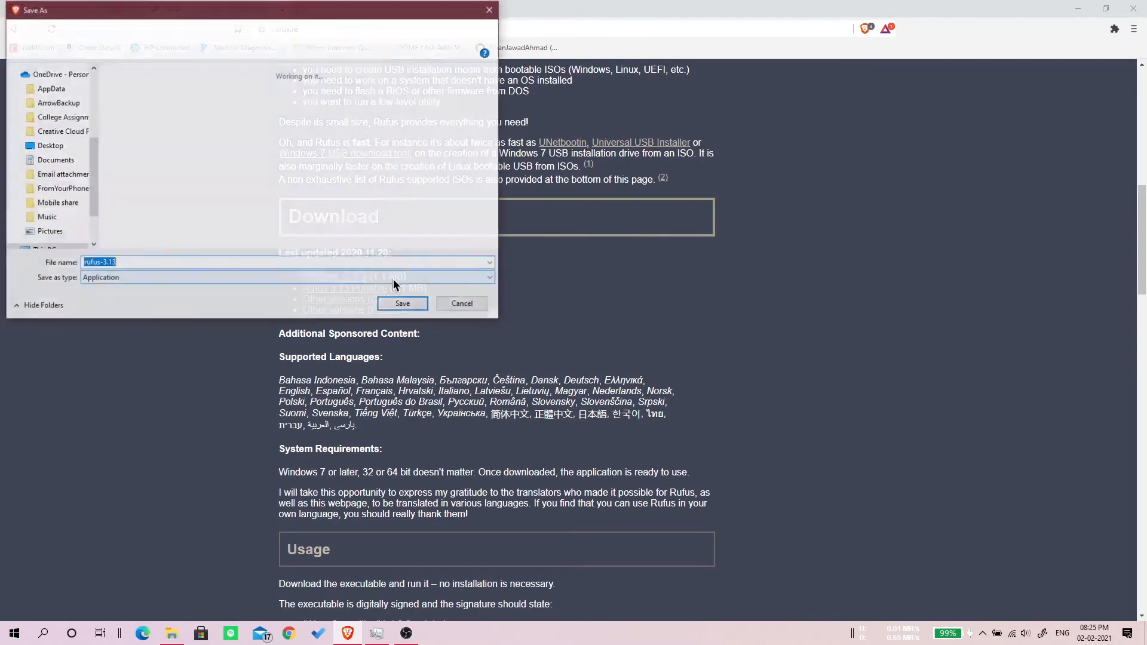
click(462, 303)
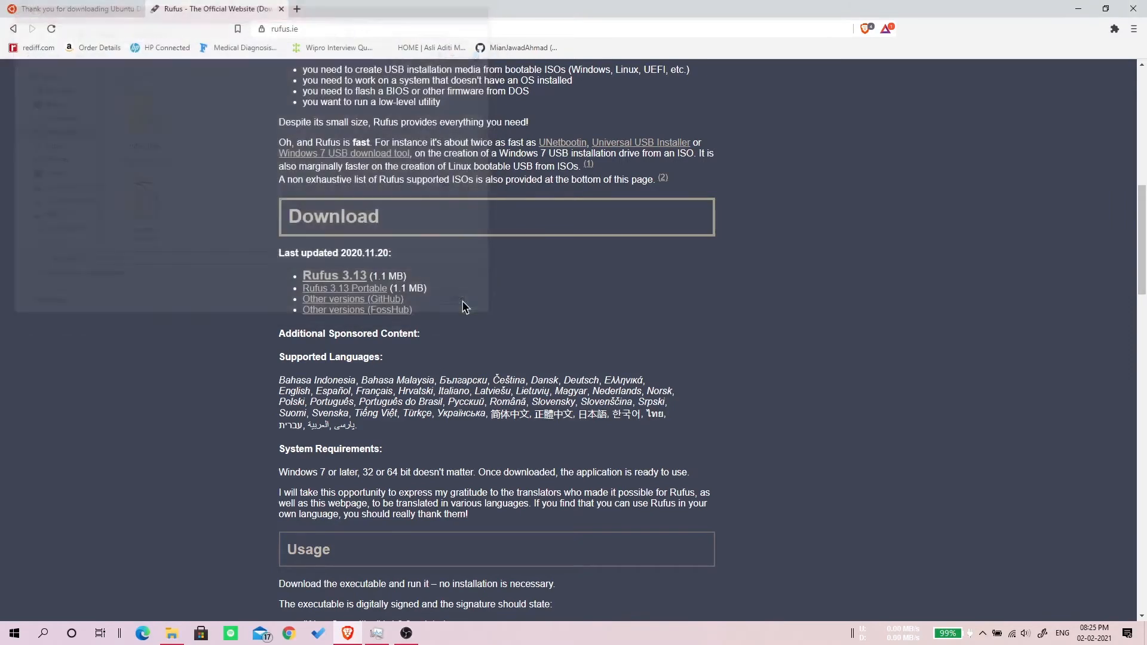
scroll(908, 334, up, 4)
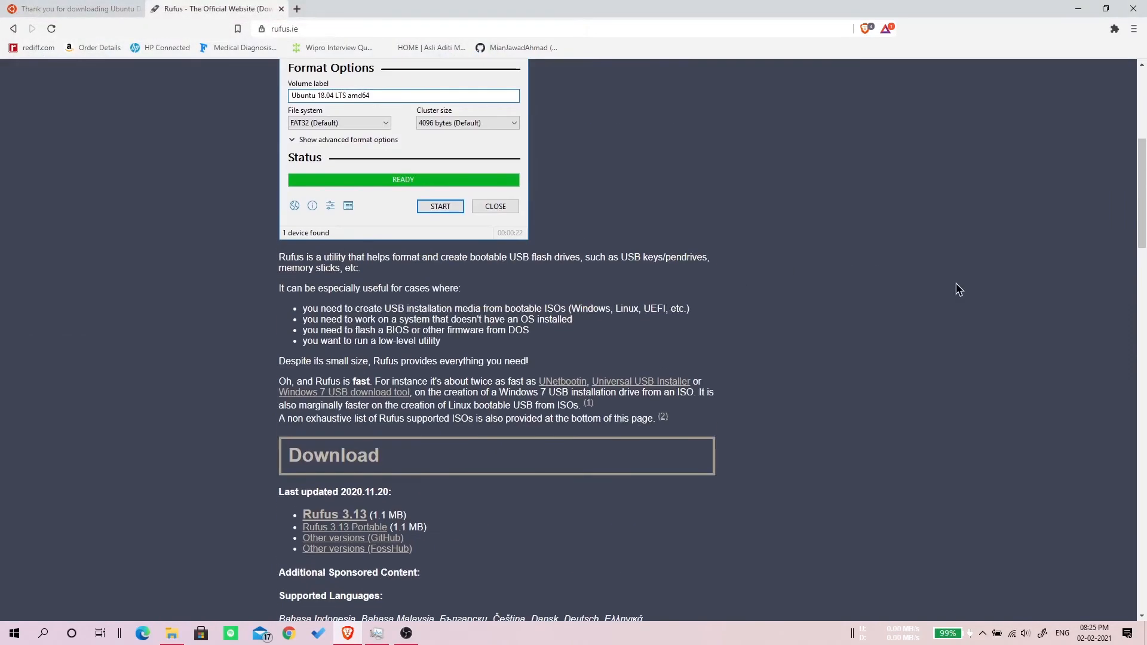
Step: Minimize the browser and check the connected drives in This PC, including the USB drive ADB (E:)
click(1085, 11)
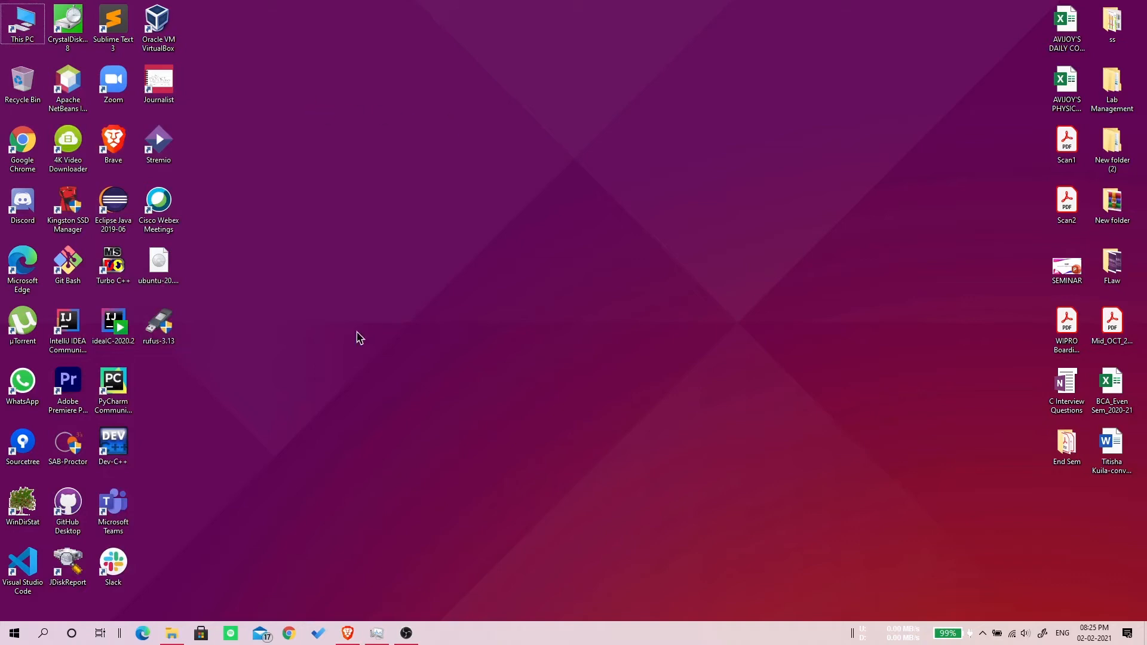
double_click(40, 22)
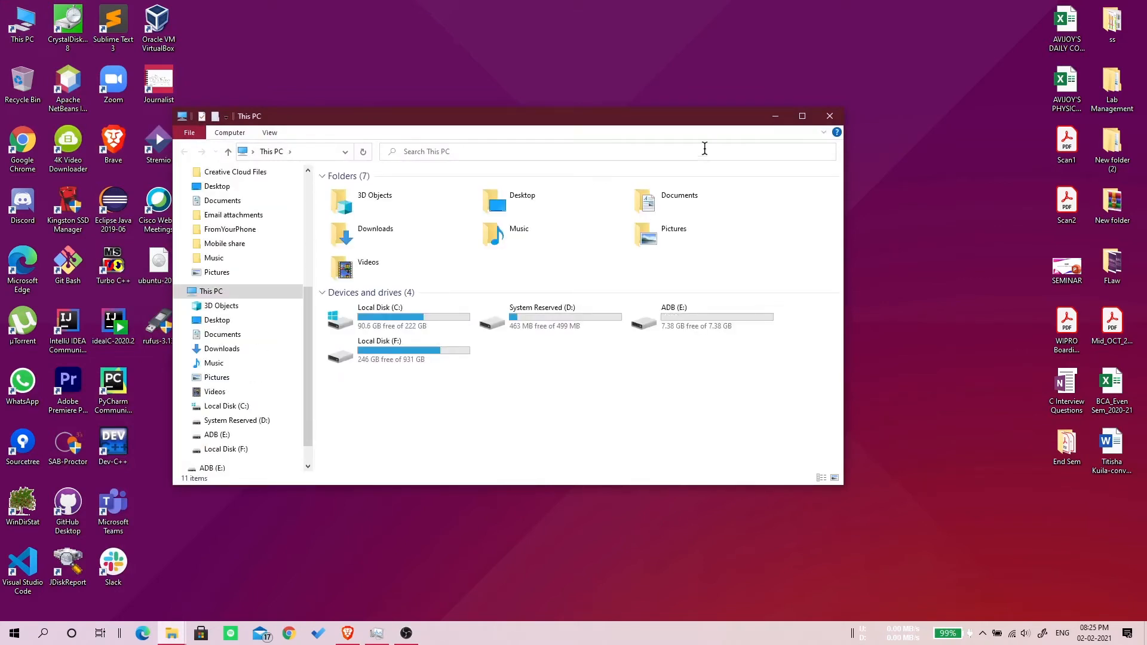
drag(666, 117, 748, 86)
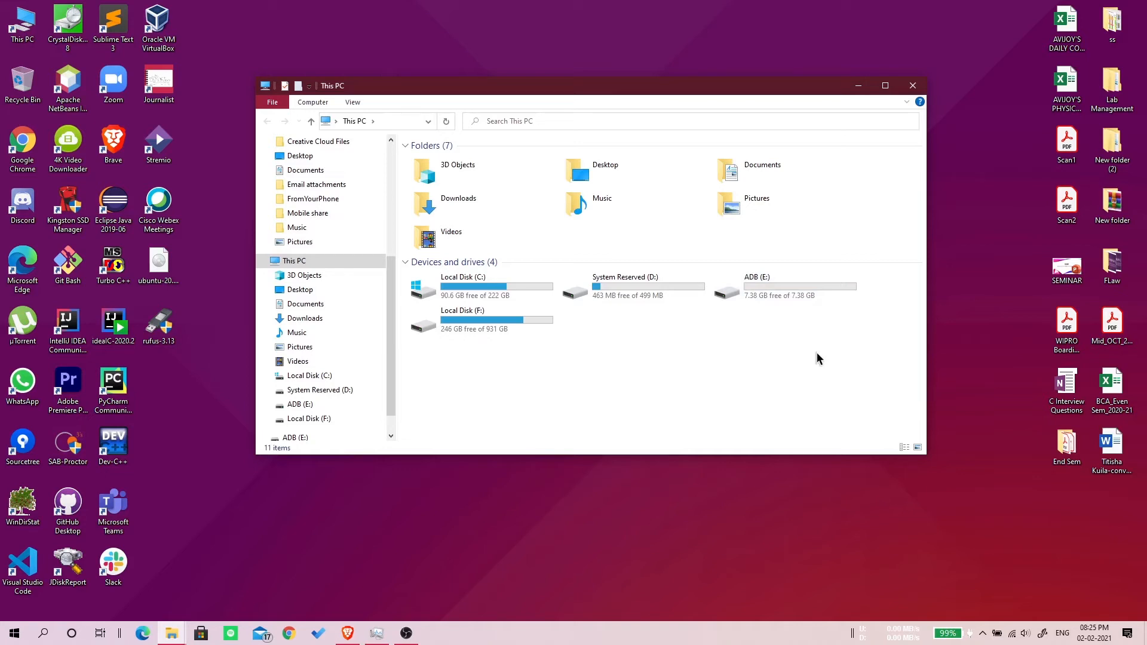
click(913, 87)
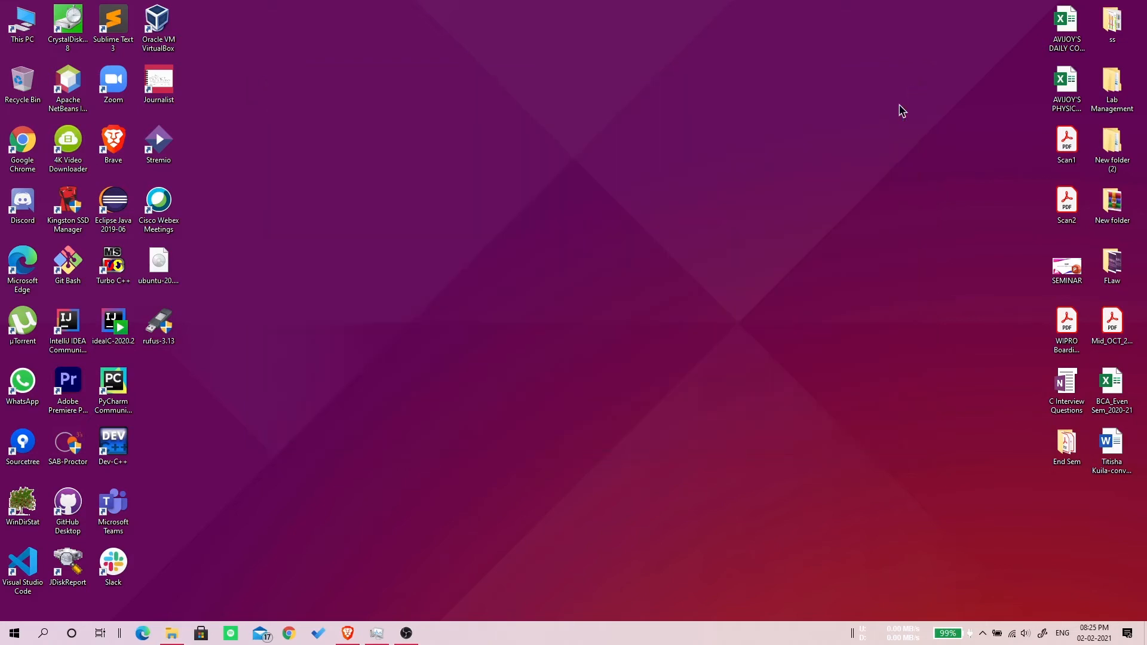
Step: Launch Rufus 3.13 from the desktop, keeping ADB (E:) as the device and "Disk or ISO image" as the boot selection
click(160, 325)
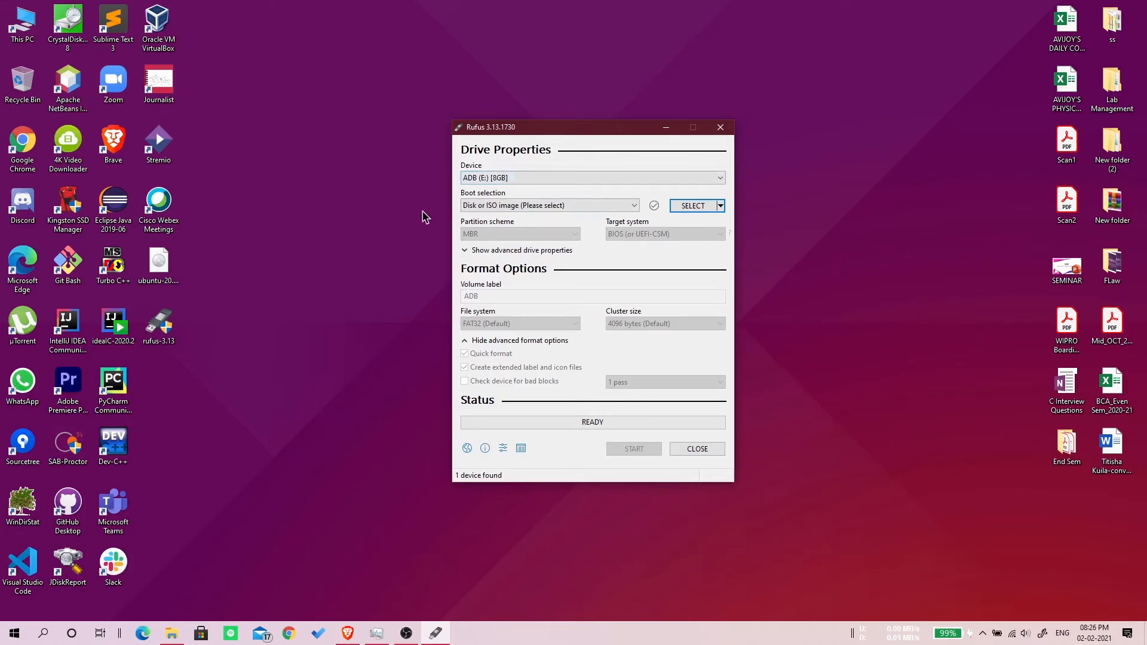
click(506, 181)
click(511, 178)
click(512, 178)
click(511, 178)
click(528, 206)
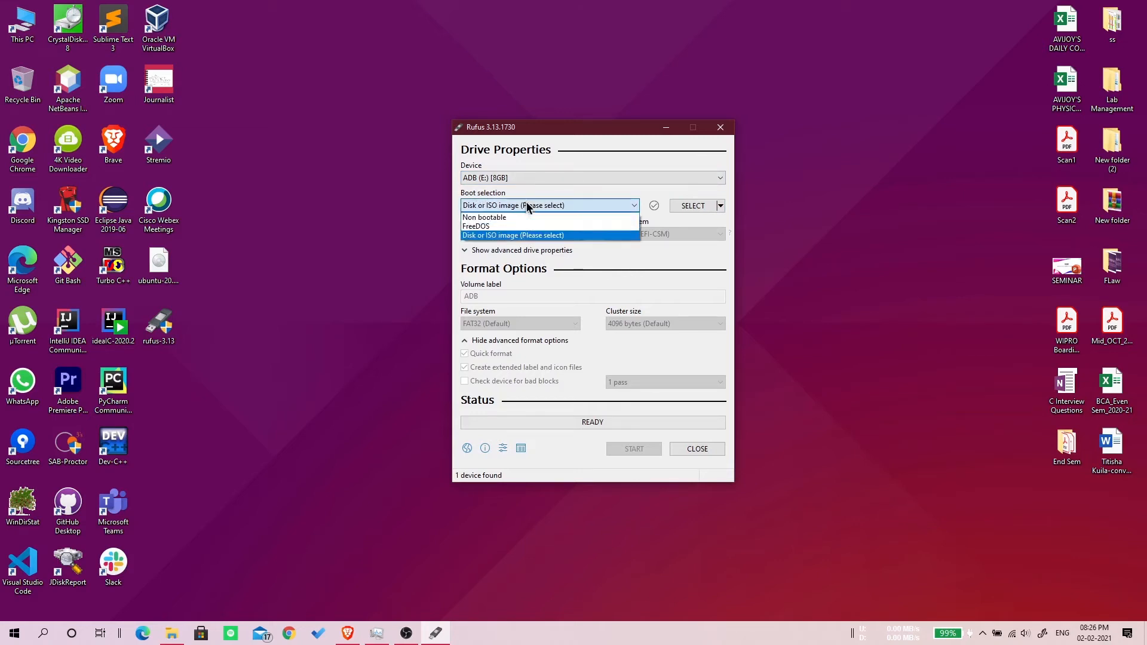
click(565, 205)
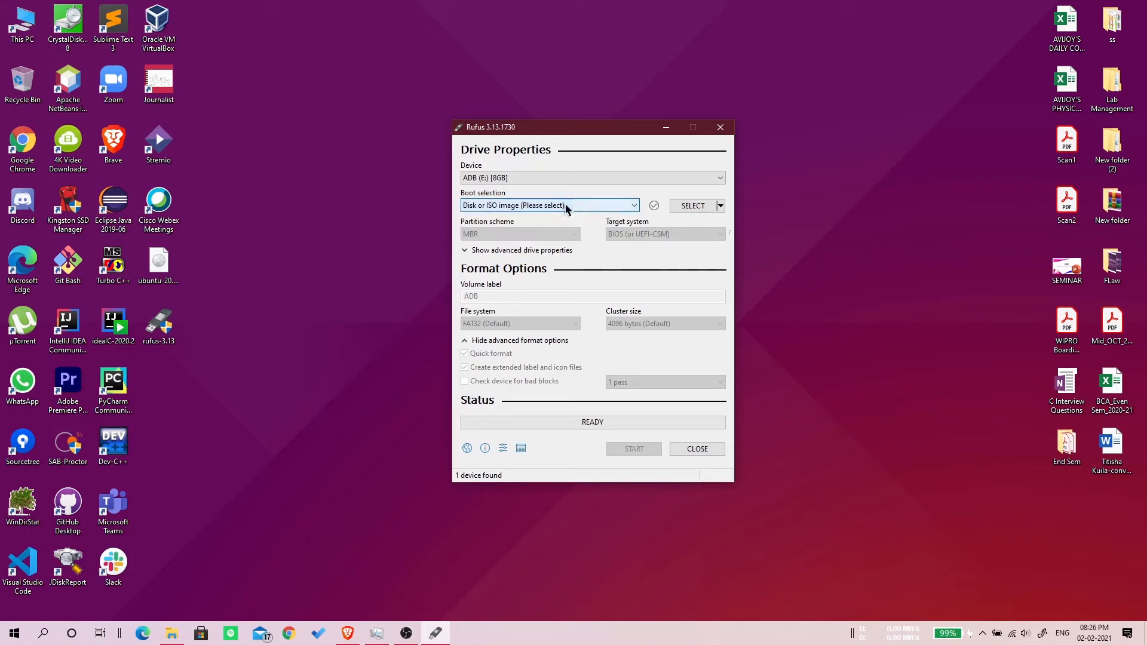
Step: Load the disc image ubuntu-20.04.1-desktop-amd64 from the Desktop folder as the boot image
click(689, 207)
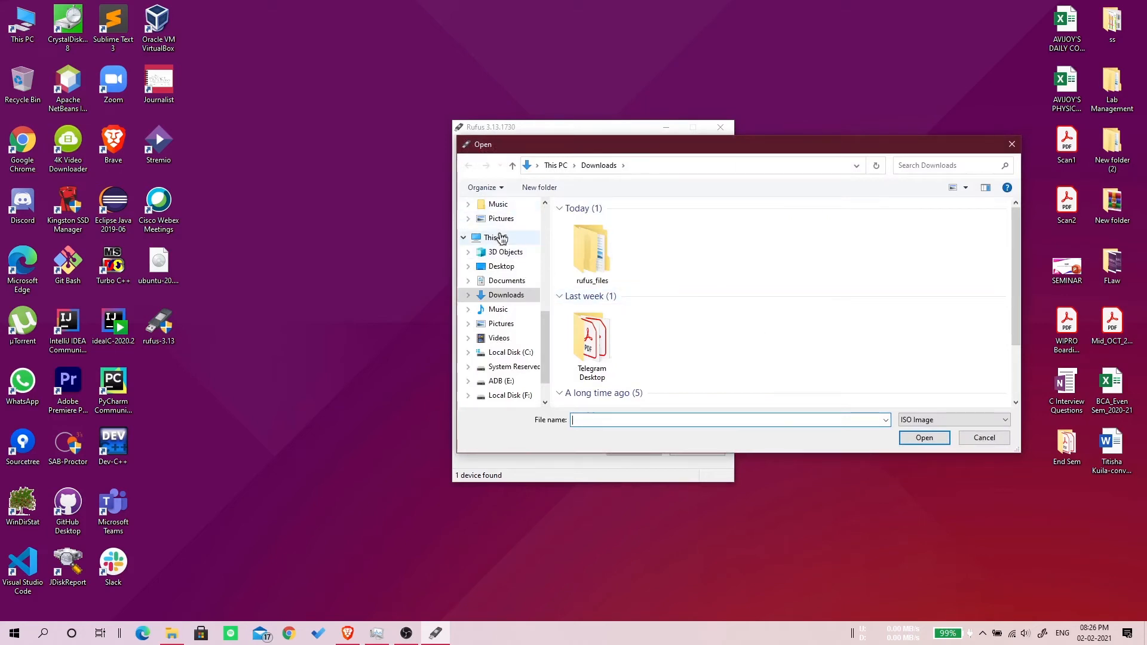
scroll(499, 238, up, 5)
scroll(497, 238, up, 2)
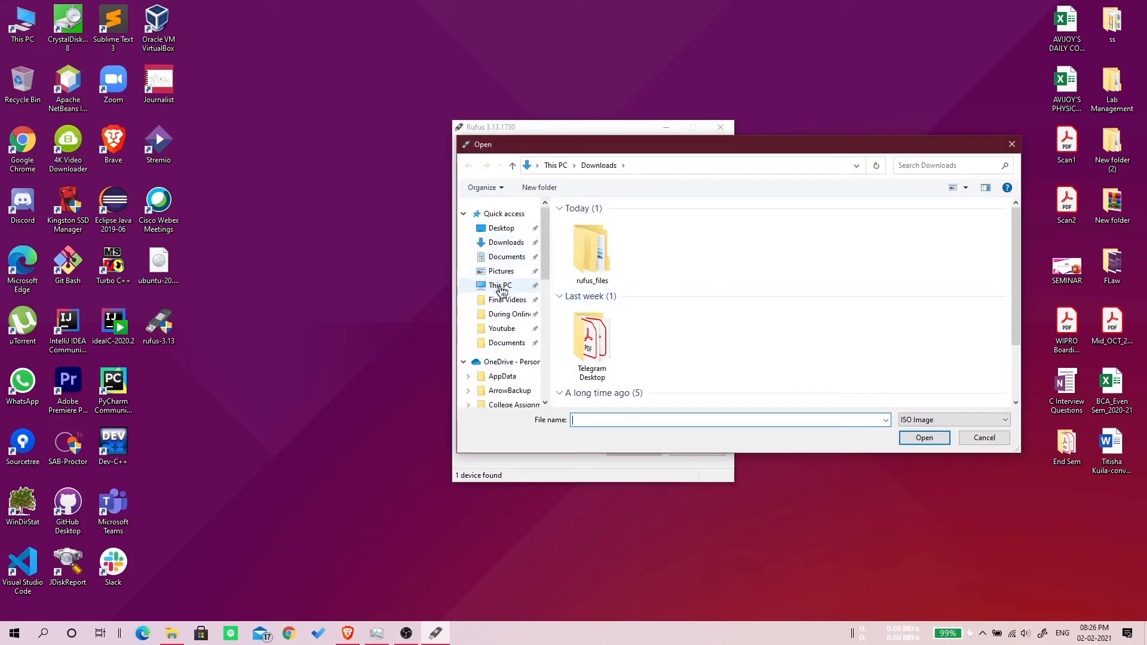
click(501, 228)
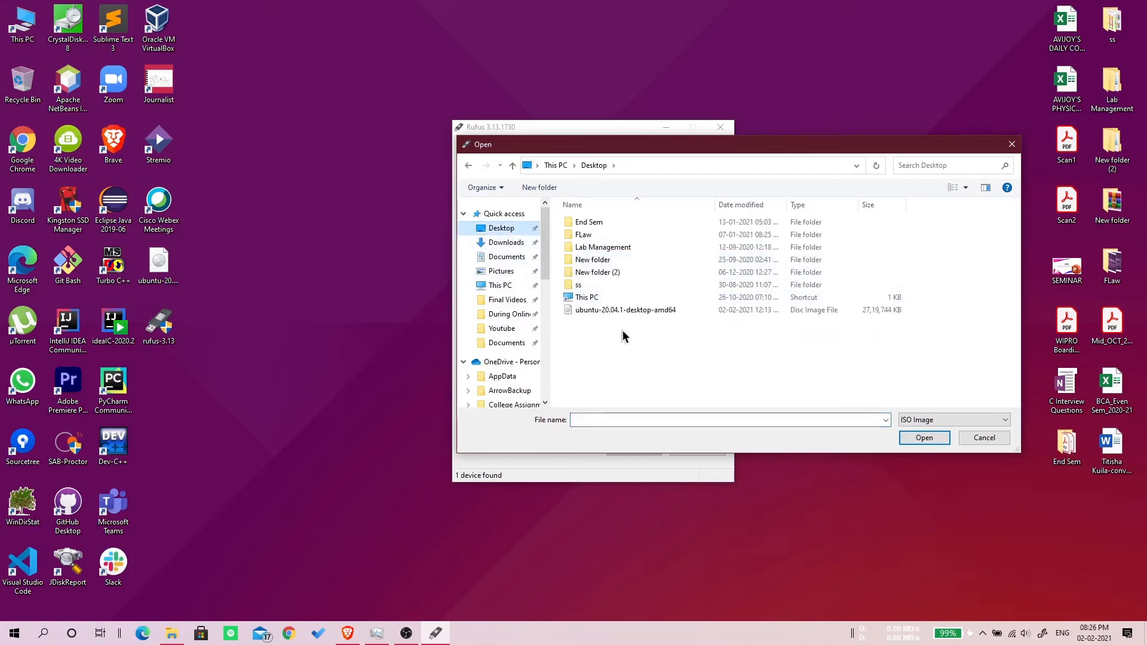
click(614, 310)
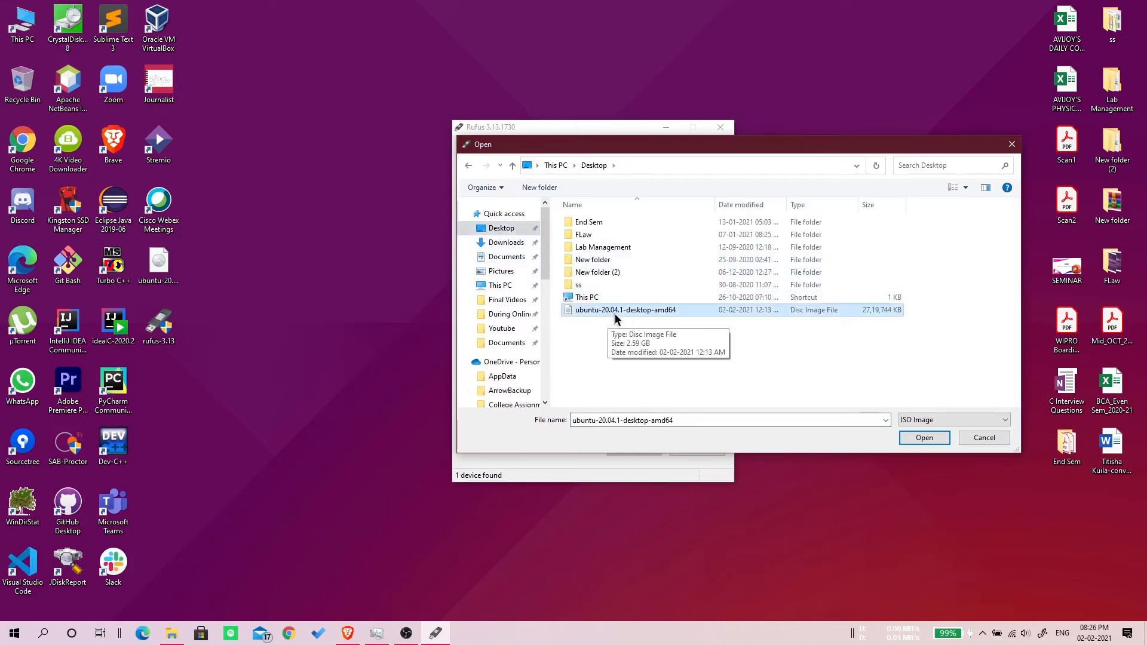
click(922, 438)
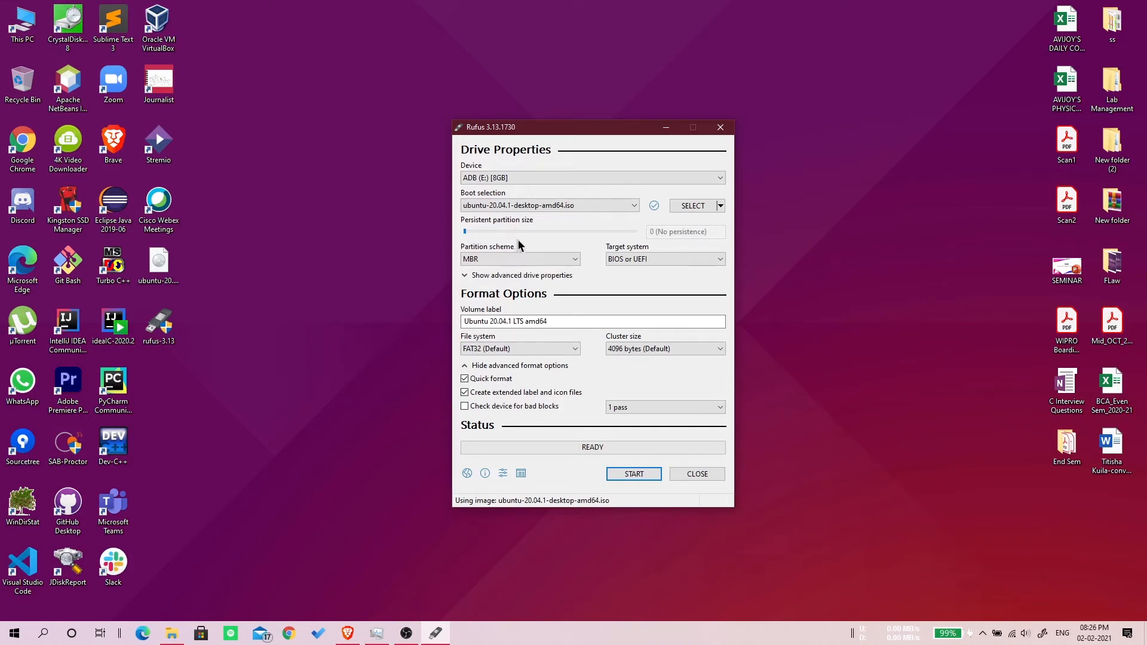
Step: Keep the partition scheme at MBR, the target system at BIOS or UEFI and the file system at FAT32 (Default)
click(518, 255)
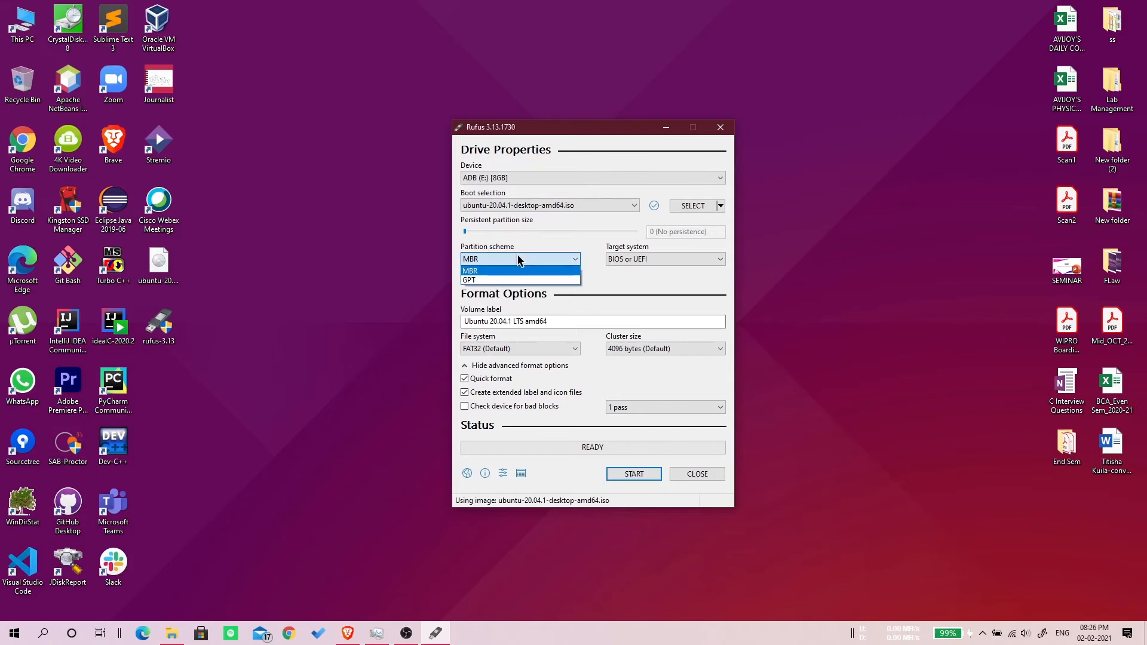
click(518, 258)
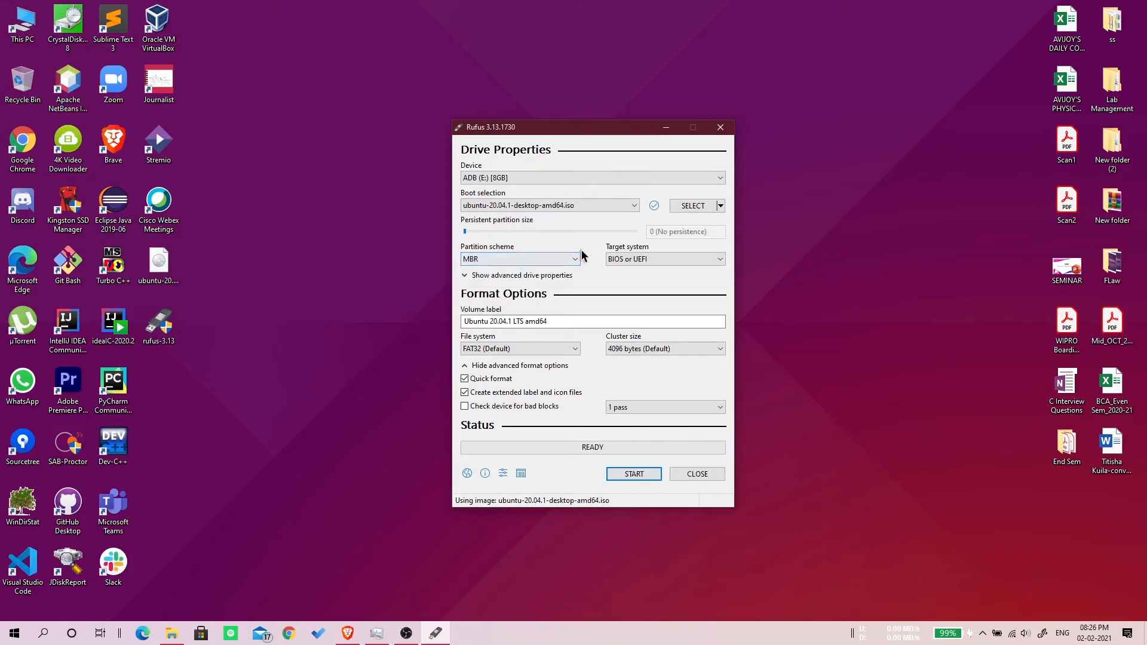
click(641, 261)
click(641, 270)
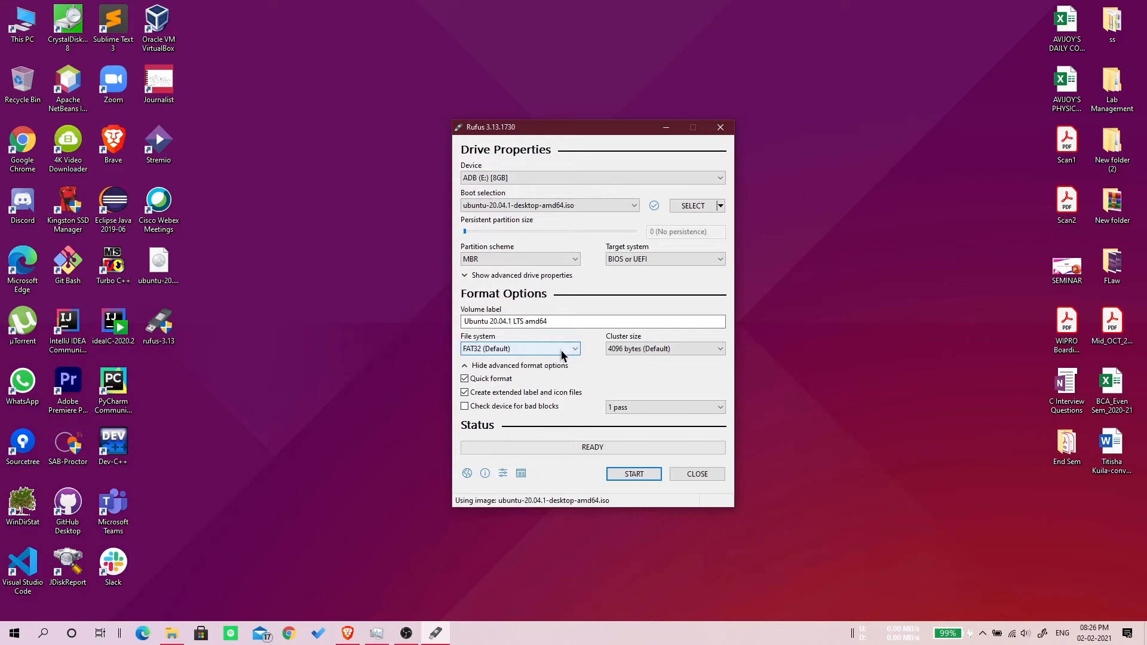
click(519, 348)
click(586, 356)
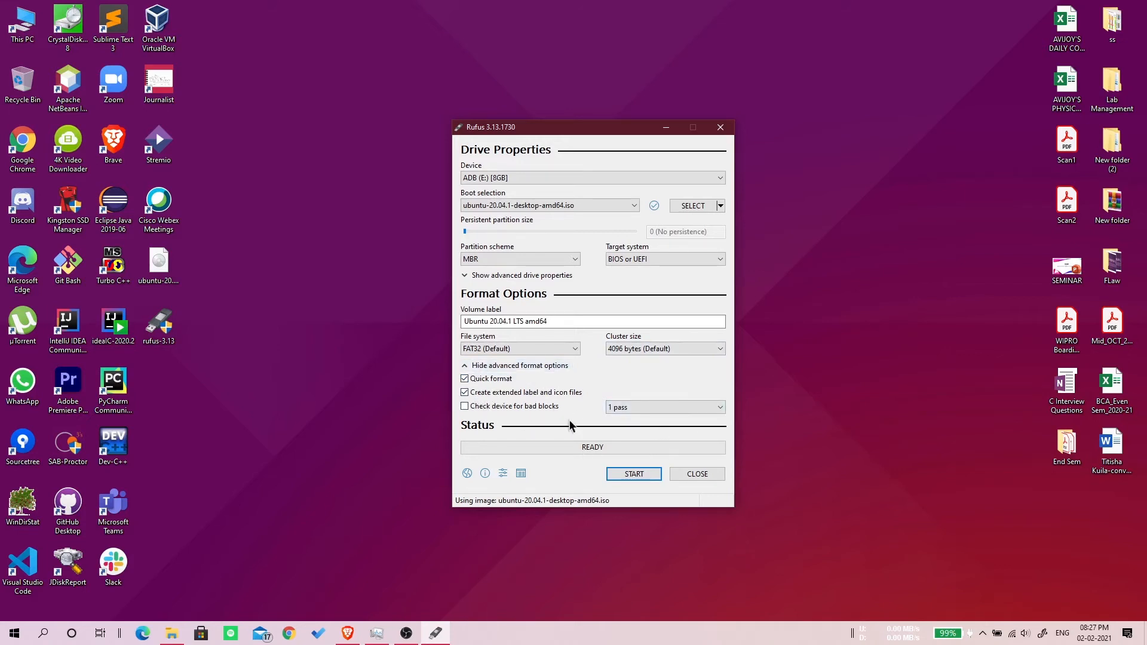
Step: Write the Ubuntu image to the USB drive in ISO Image mode, accepting the Syslinux download and data erasure, and close Rufus when finished
click(632, 476)
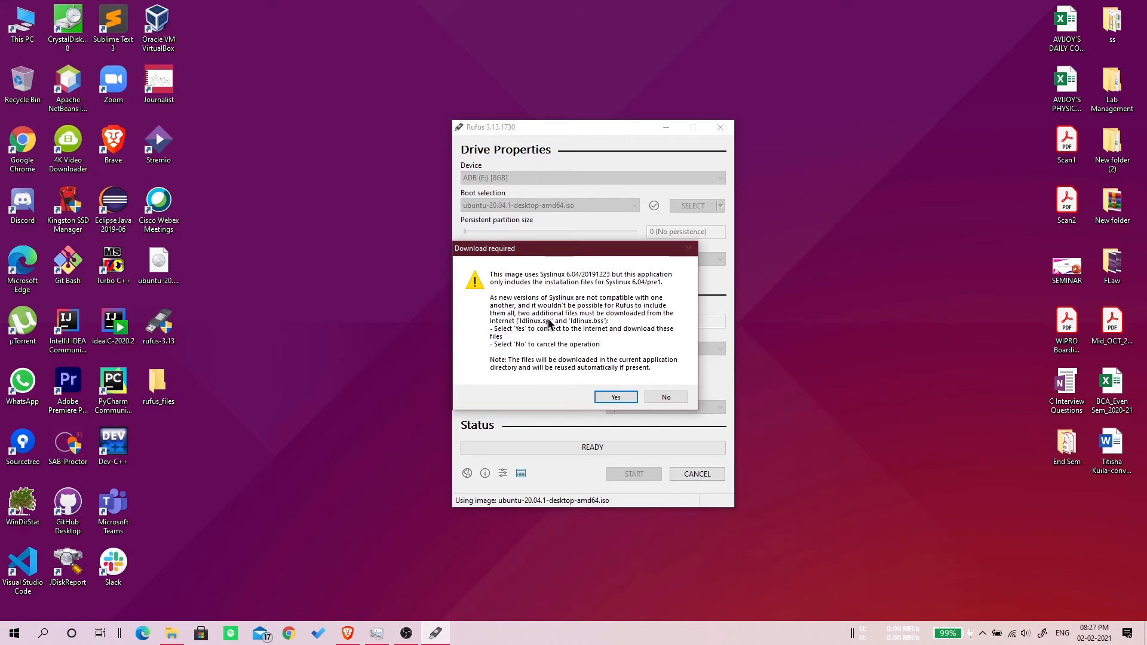
click(611, 398)
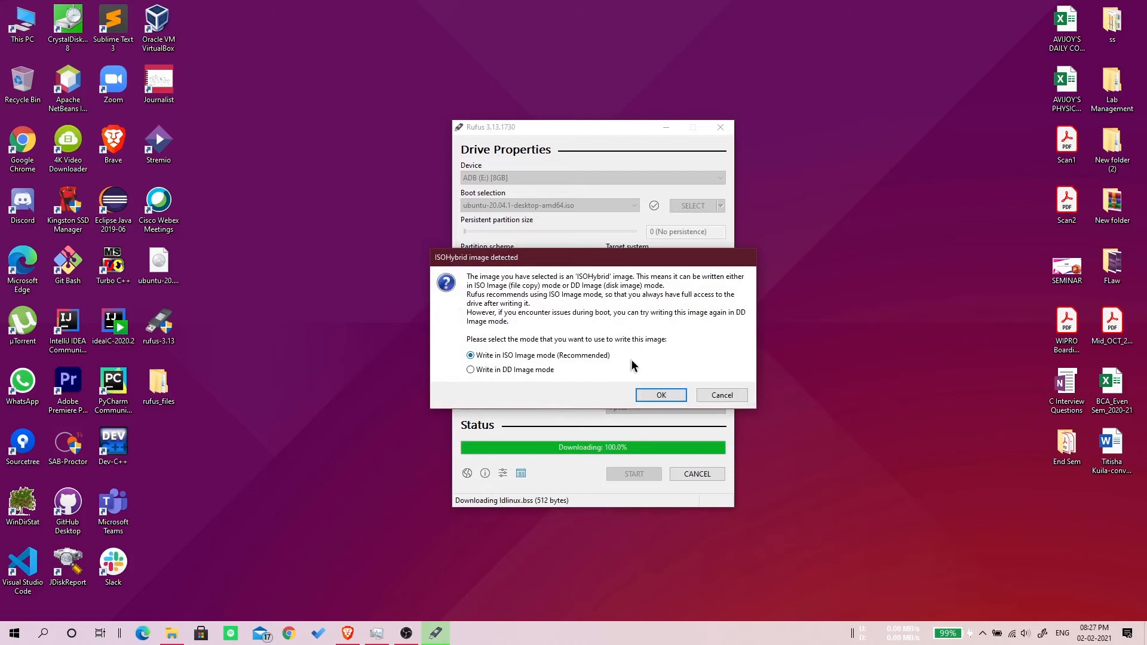
click(657, 400)
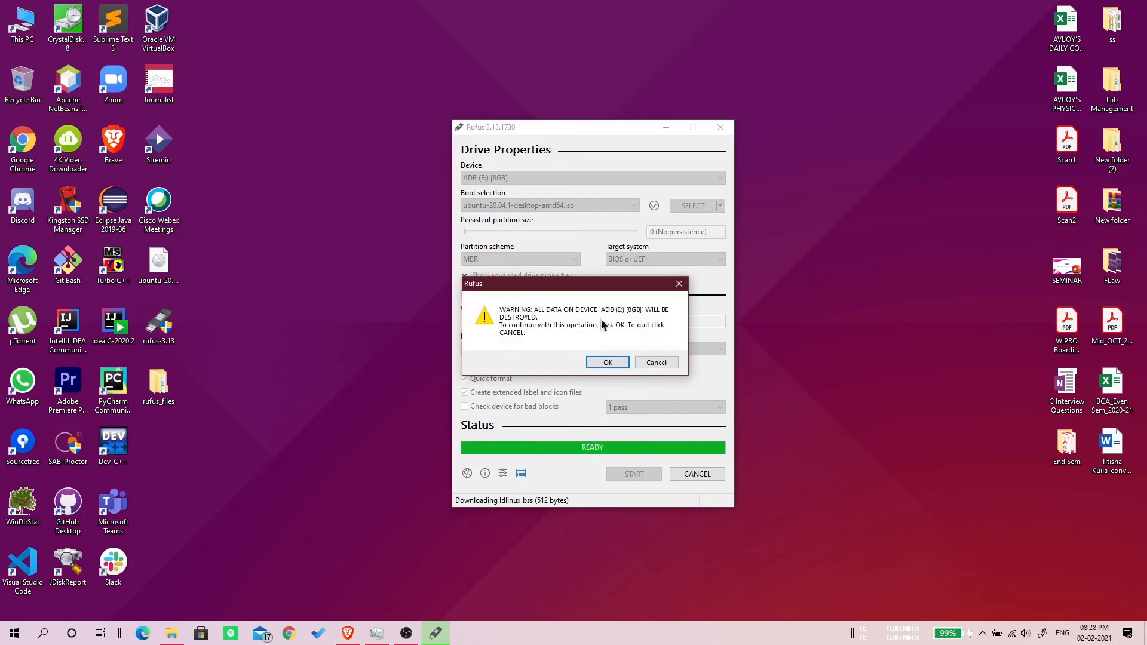
click(604, 363)
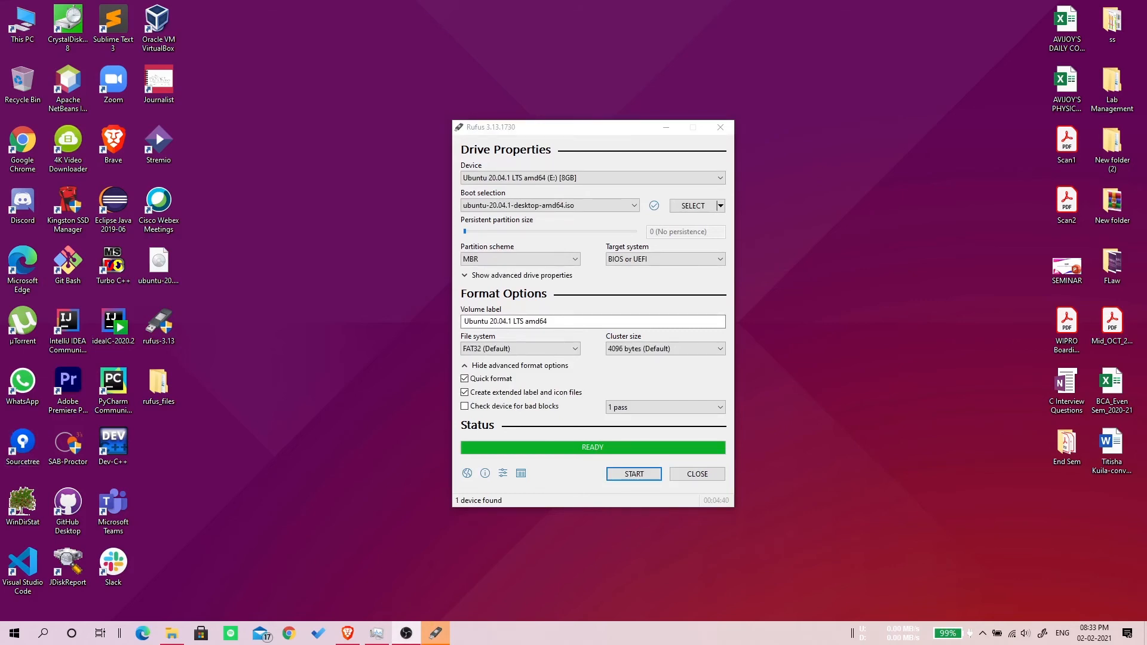
click(685, 473)
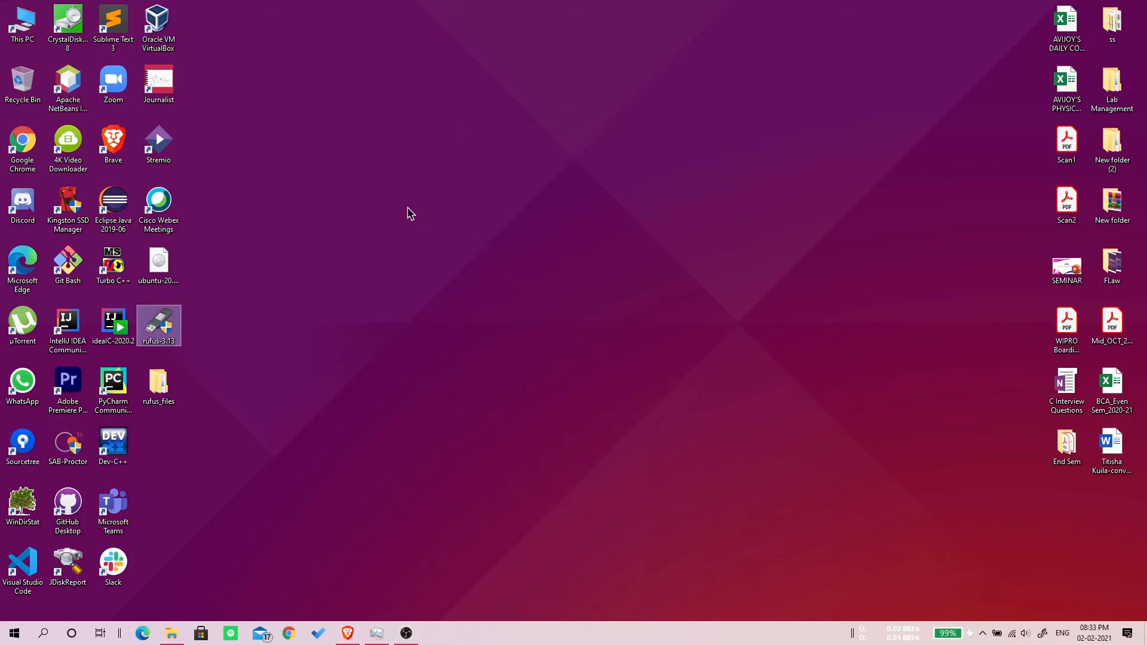
Step: Open This PC maximized, inspect the files on the UBUNTU 20_0 (E:) drive, and return to the drive overview
double_click(23, 24)
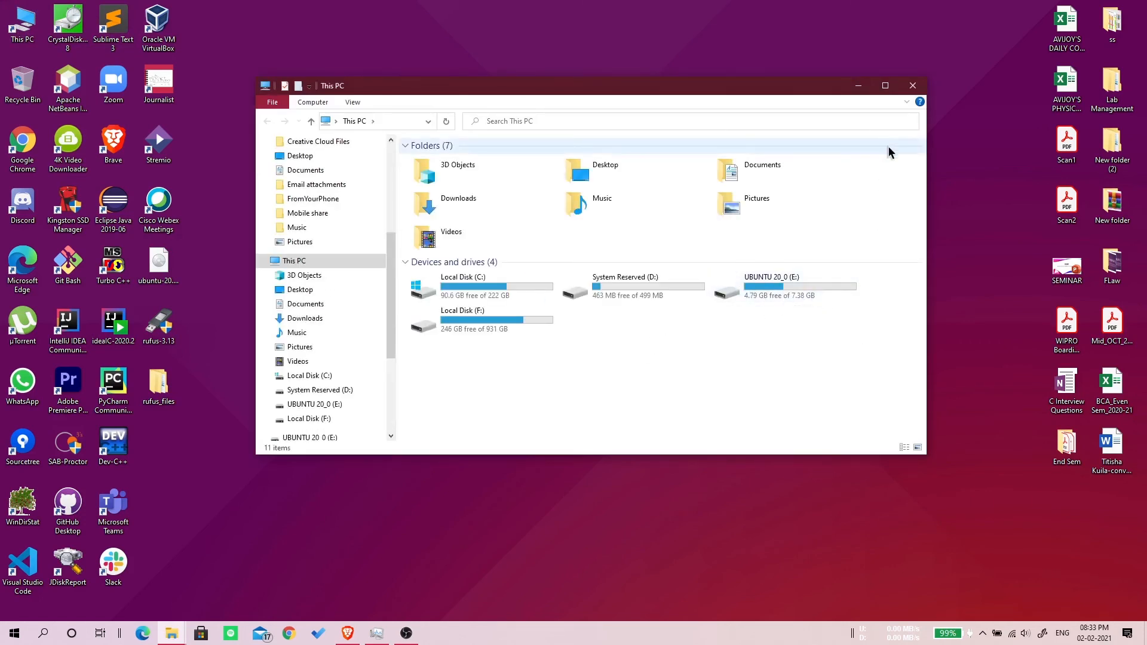
click(885, 85)
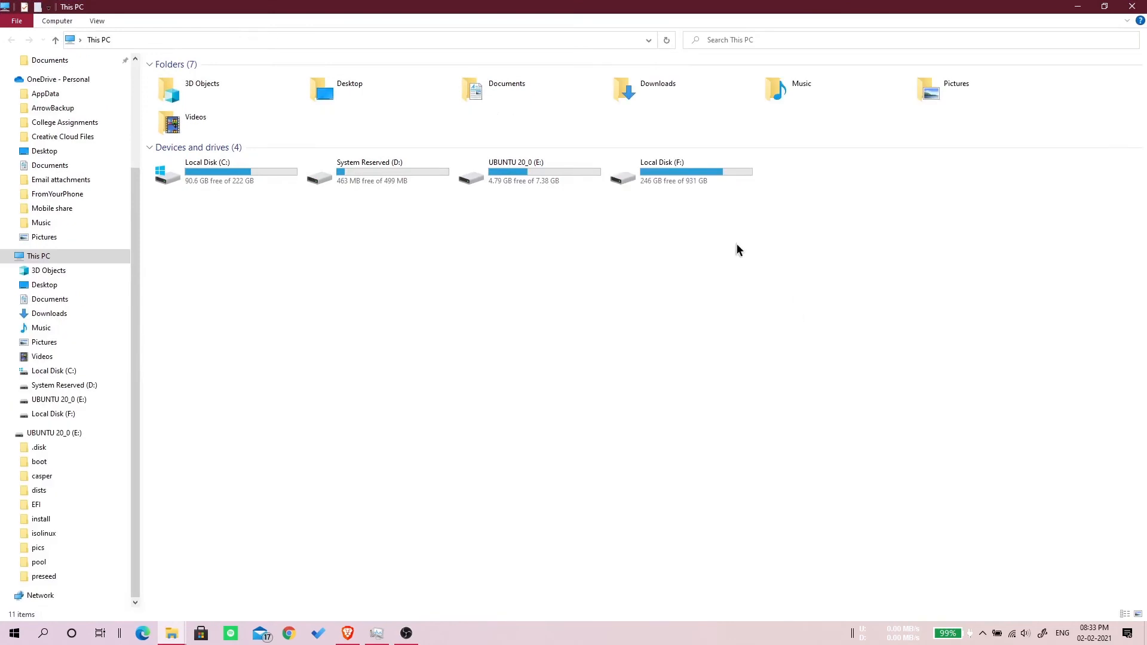
double_click(541, 180)
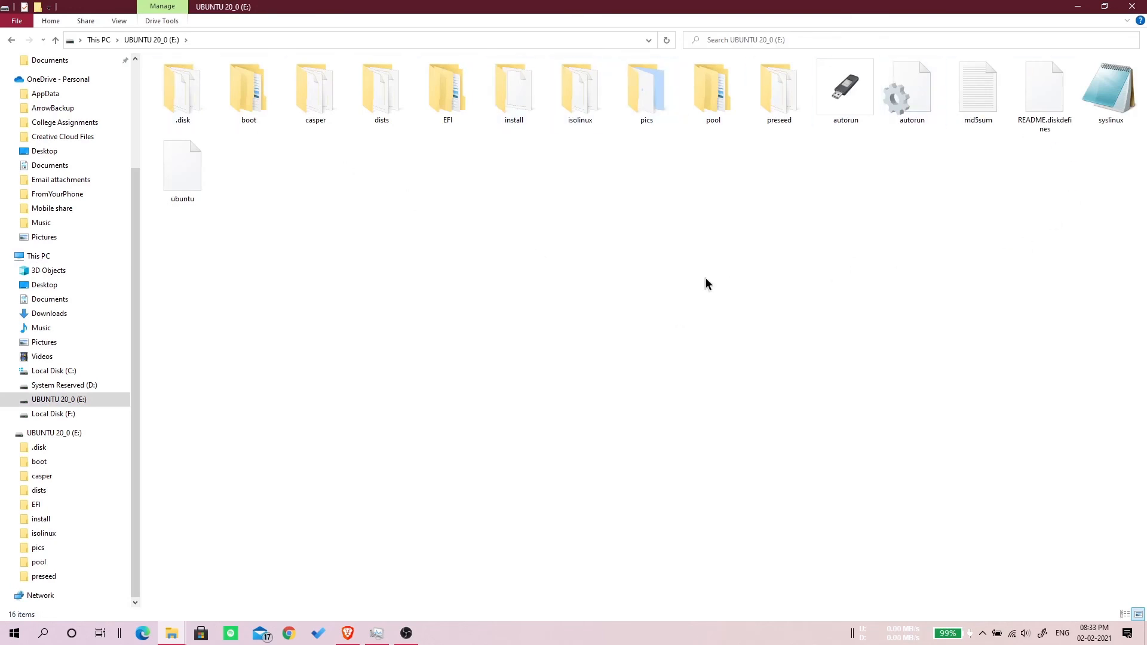
click(11, 39)
click(608, 307)
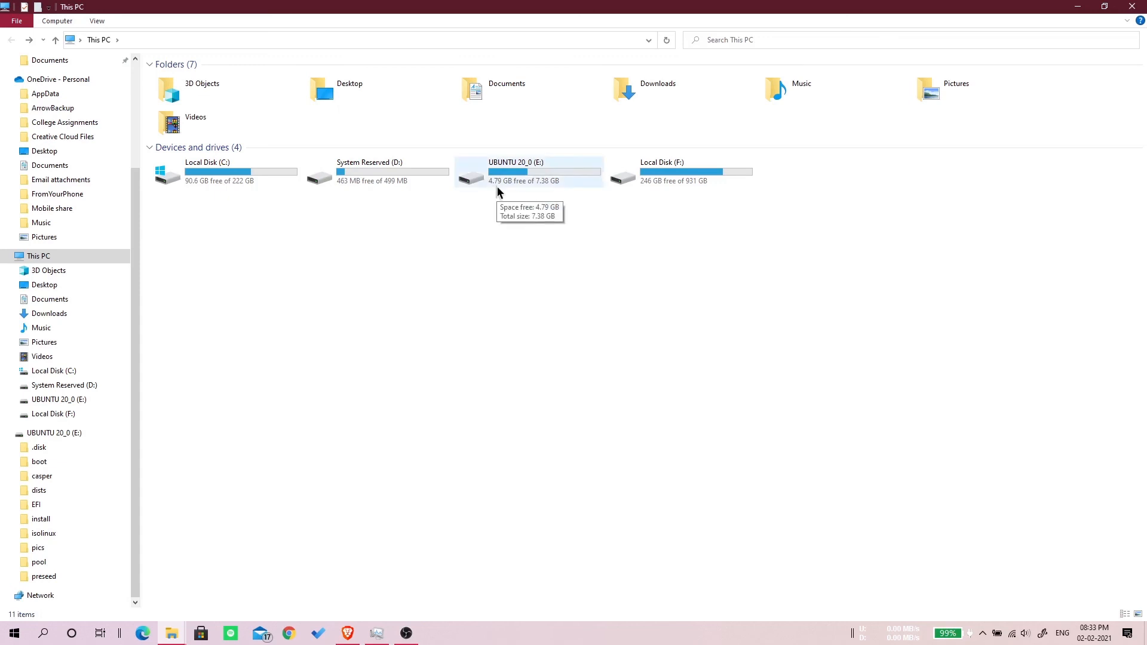
Step: Check the properties of the UBUNTU 20_0 (E:) drive without changing anything, and close File Explorer
right_click(525, 174)
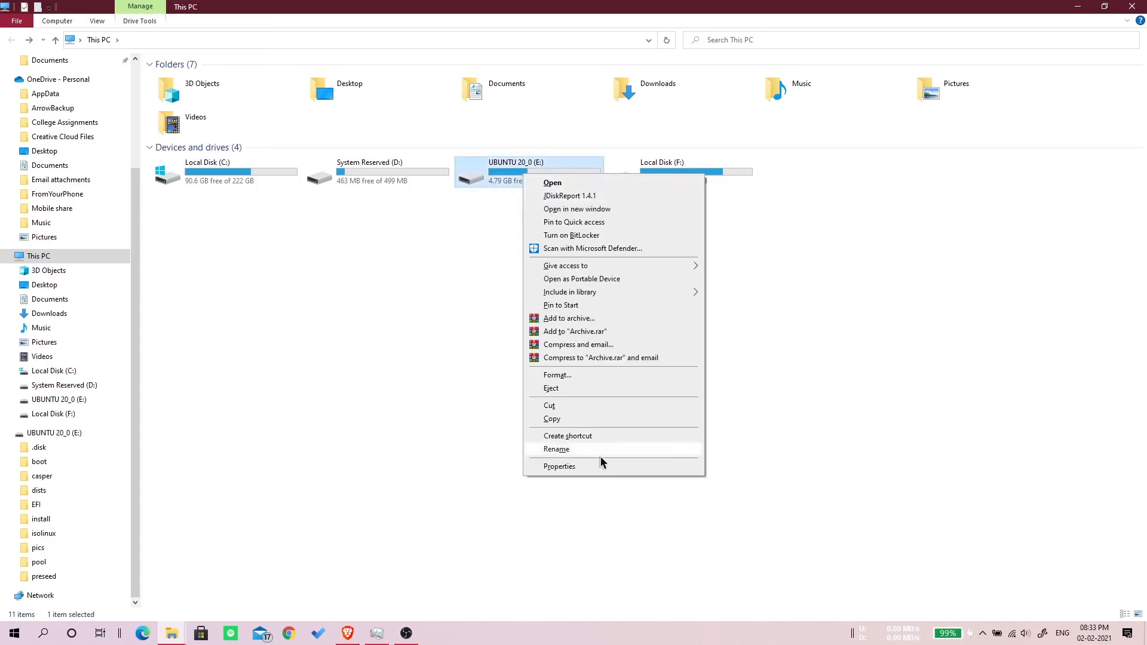
click(594, 463)
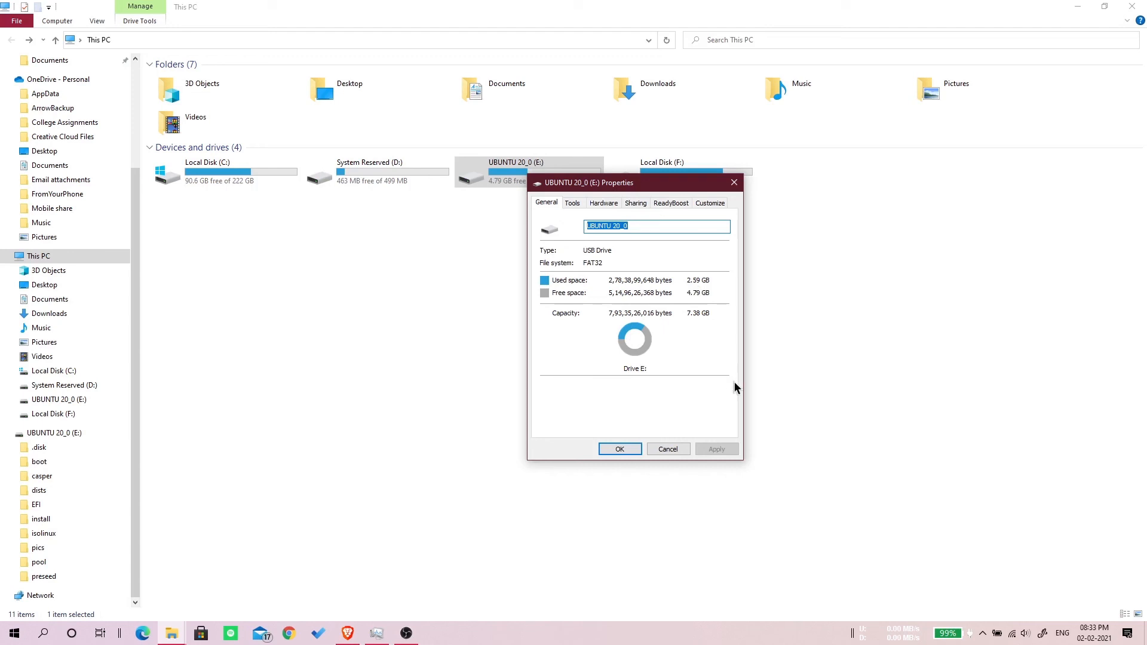
click(672, 450)
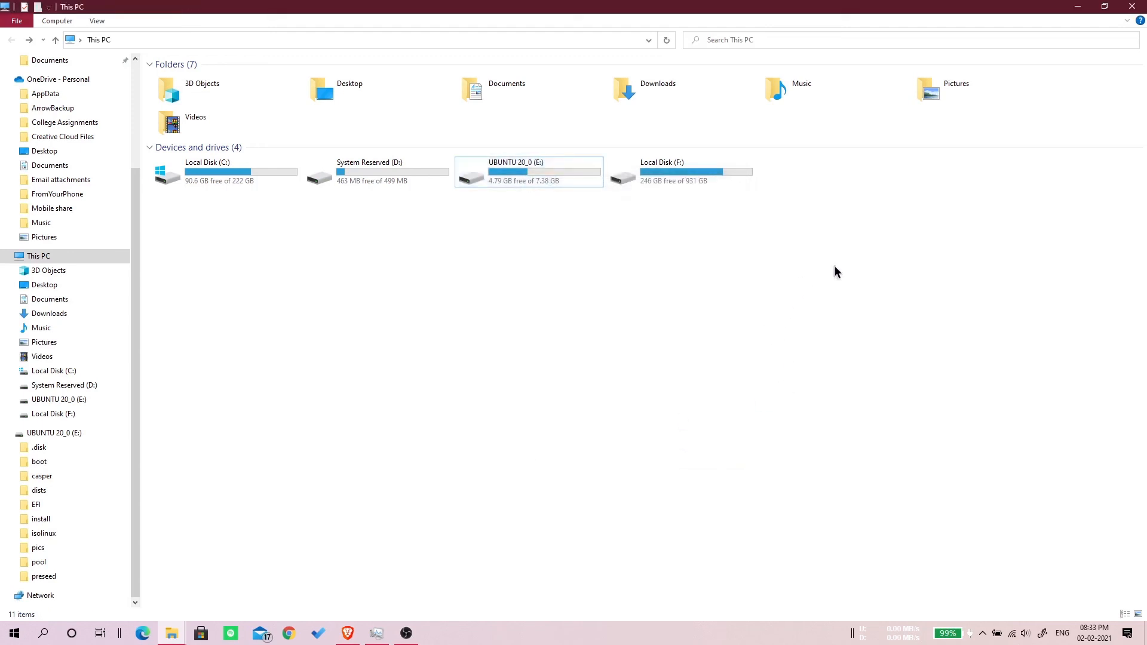
click(1135, 6)
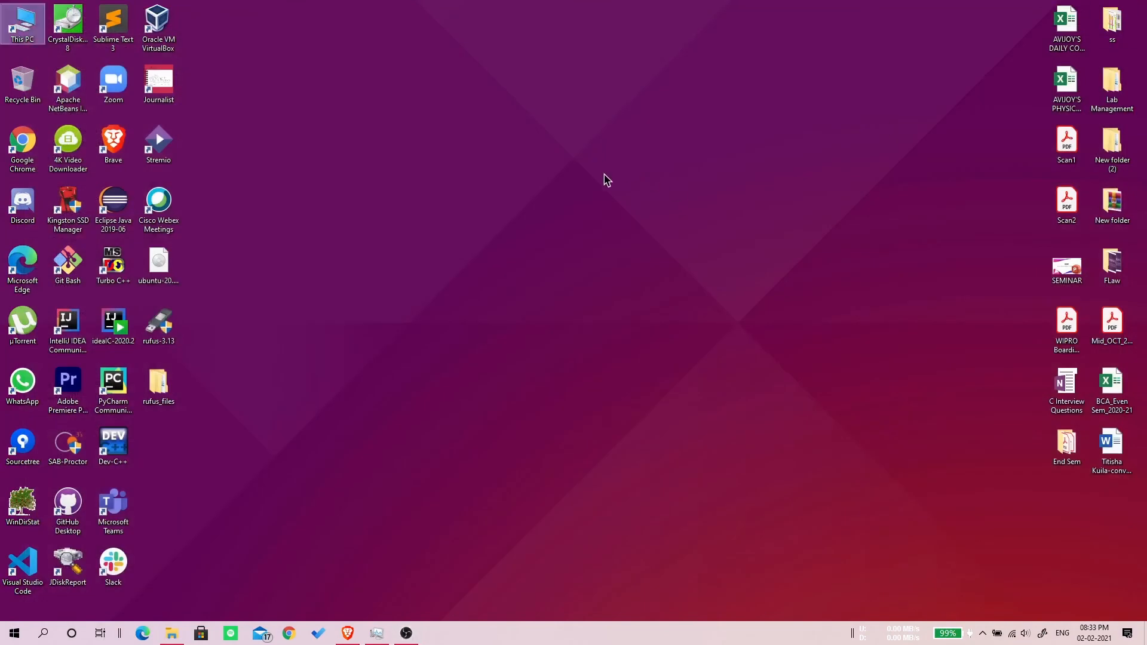